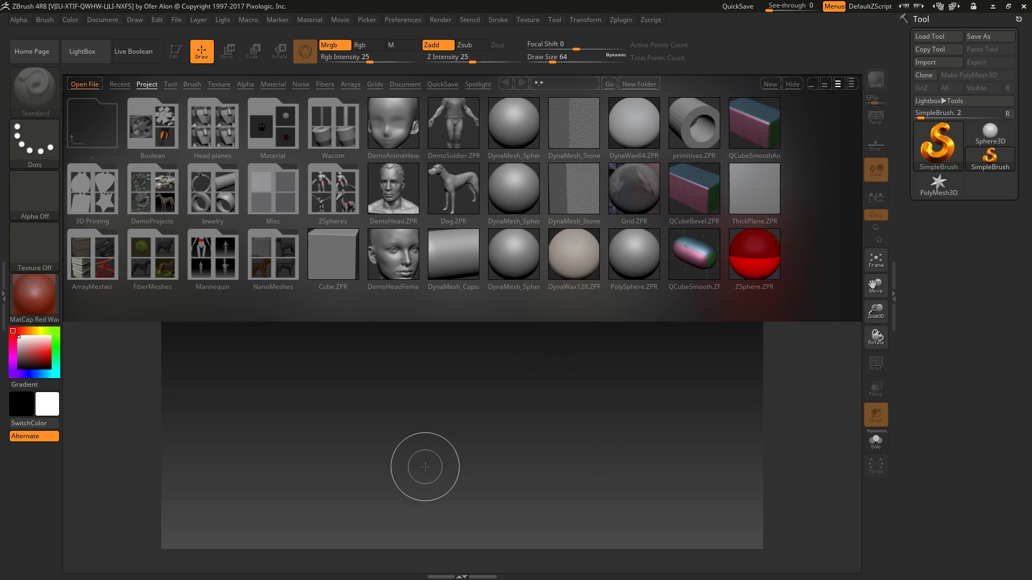
- Load the DynaMesh_Sphere_64 project and inspect its mesh in polyframe display, leaving the polyframe off
double_click(518, 269)
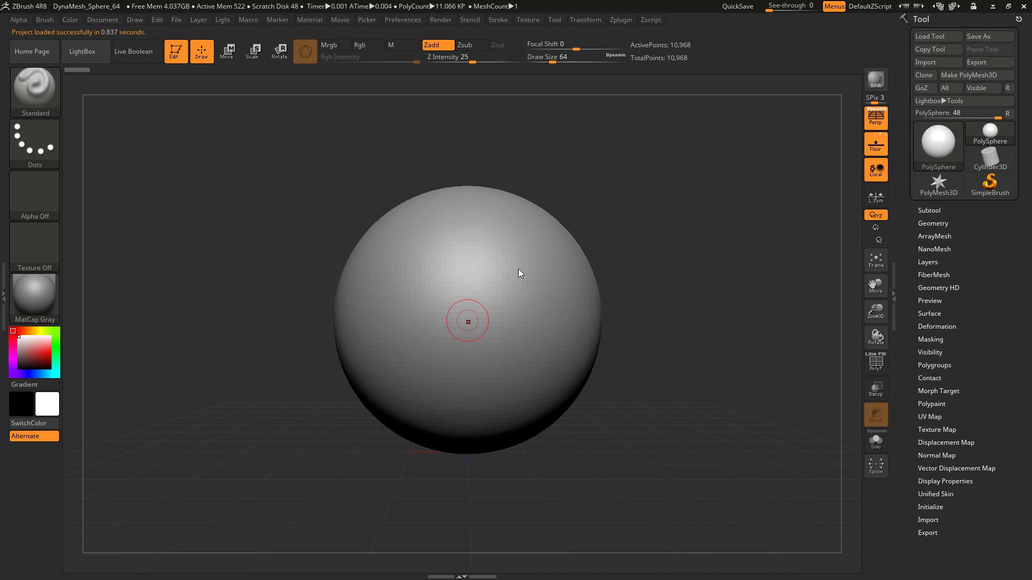
left_click(876, 366)
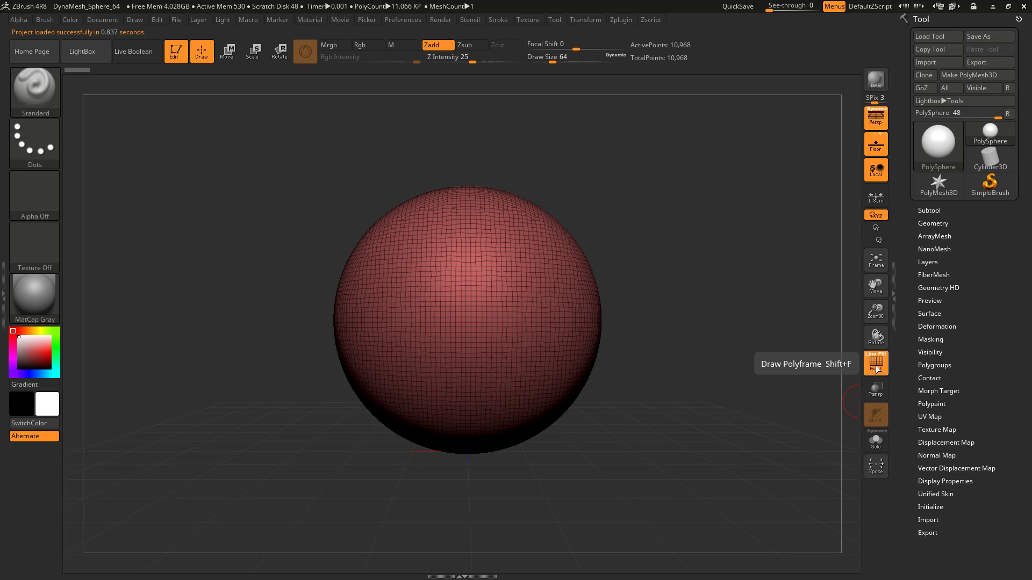
left_click(877, 368)
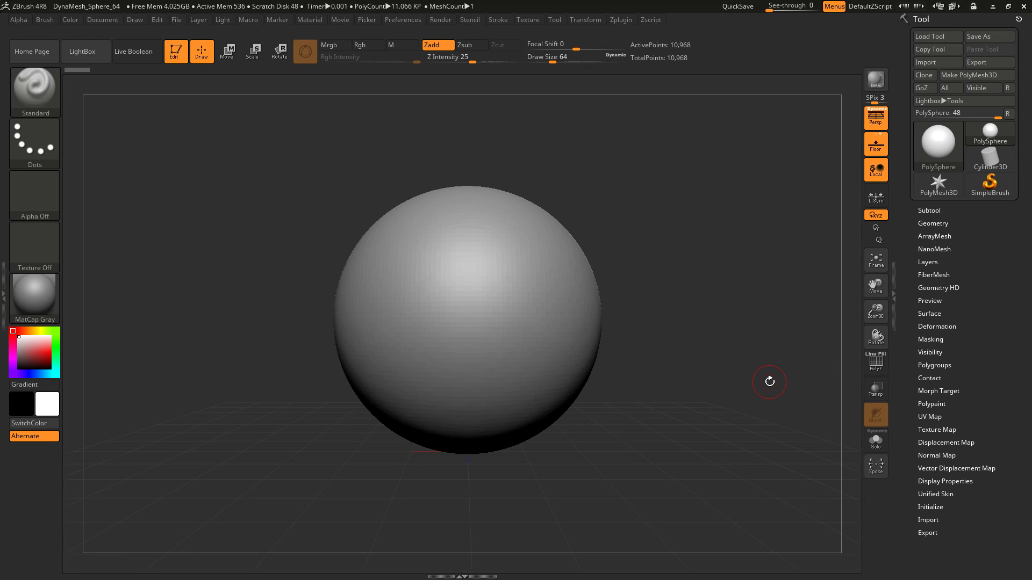
- Choose the ChiselCreature brush with its Teeth1 shape
key("b")
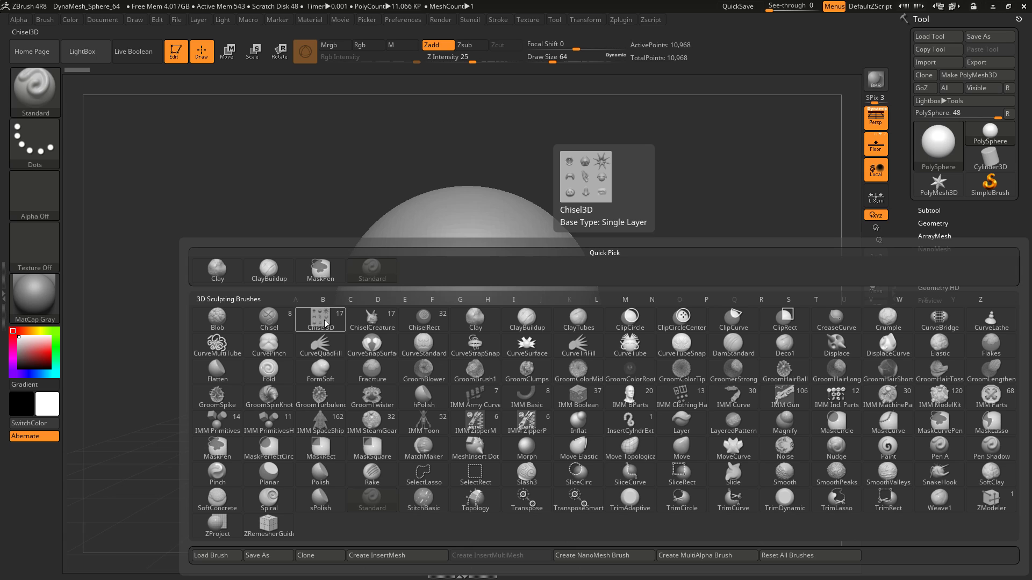
left_click(374, 325)
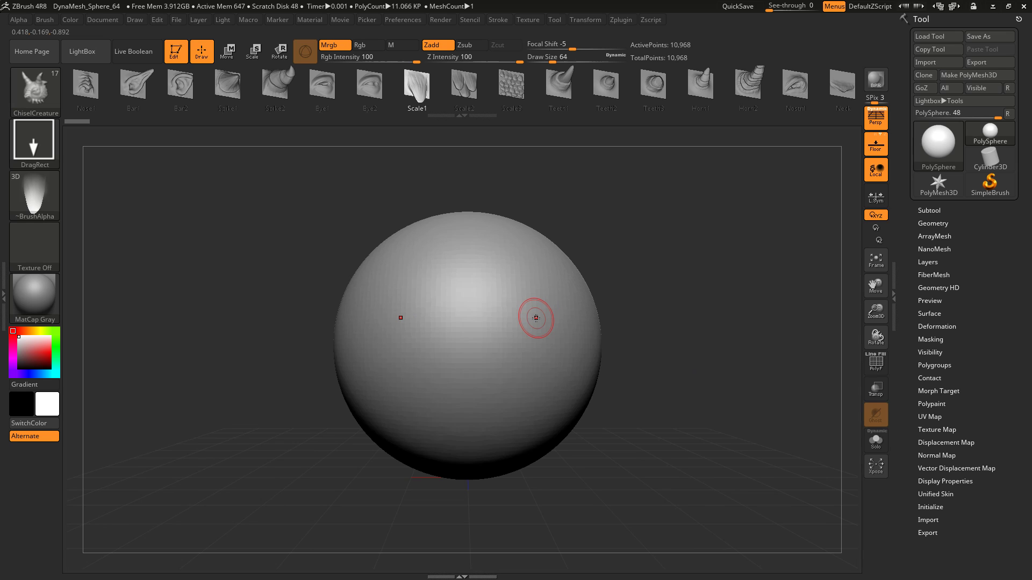
left_click(565, 84)
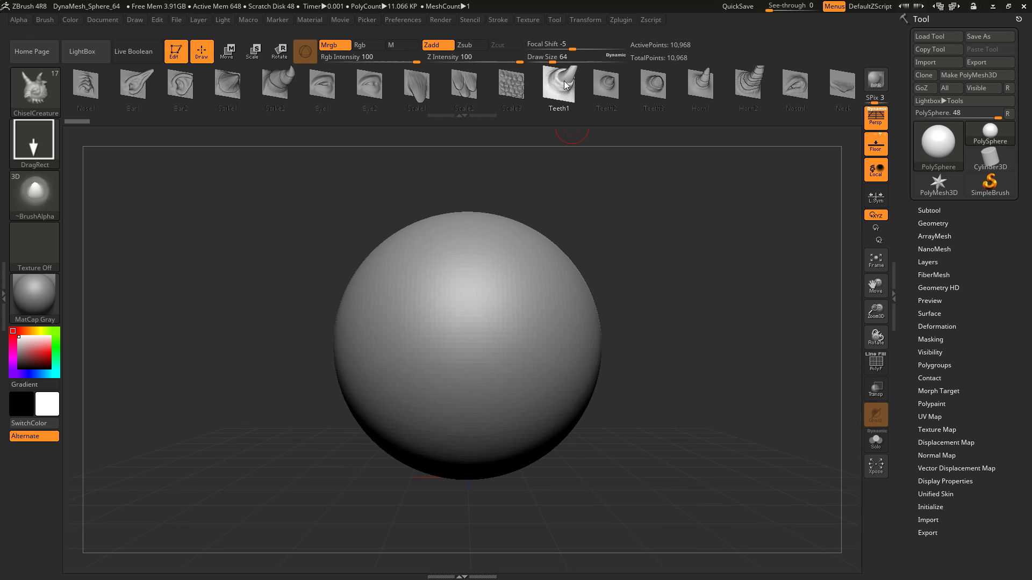
- Try pulling a large mirrored pair of Teeth1 horns from the undivided sphere, and undo it
mouse_move(511, 283)
left_mouse_down()
mouse_move(529, 280)
mouse_move(585, 204)
left_mouse_up()
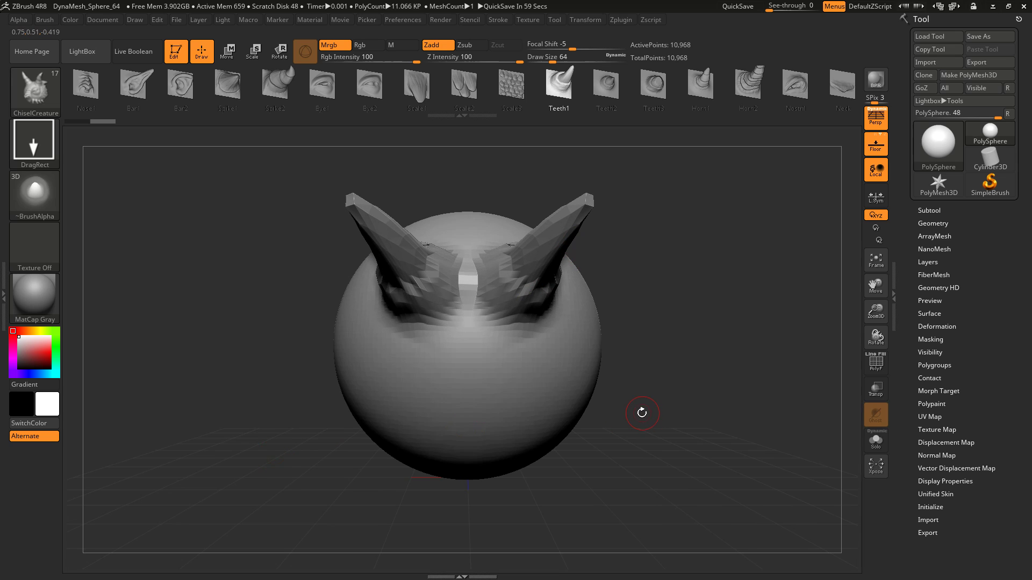
key("ctrl")
key("ctrl+z")
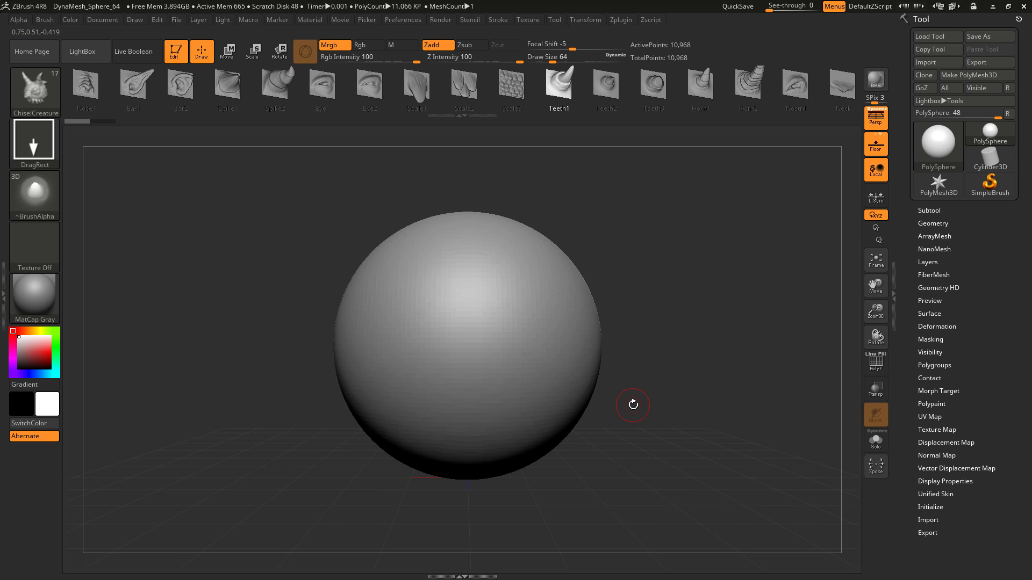
- Subdivide the sphere three times, testing and undoing a small mirrored pair of Teeth1 horns after the first subdivision
key("ctrl+d")
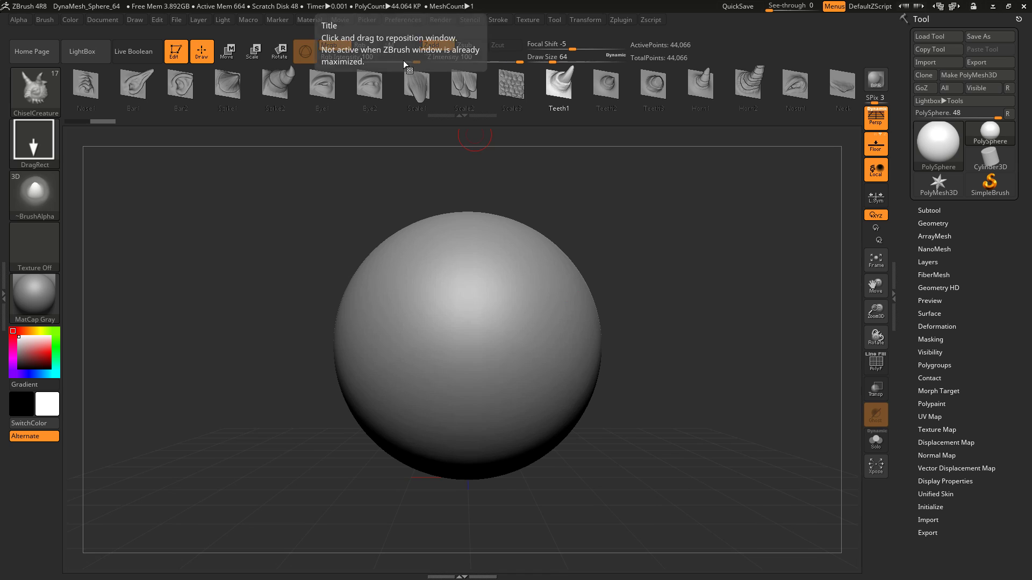
left_click_drag(515, 280, 540, 290)
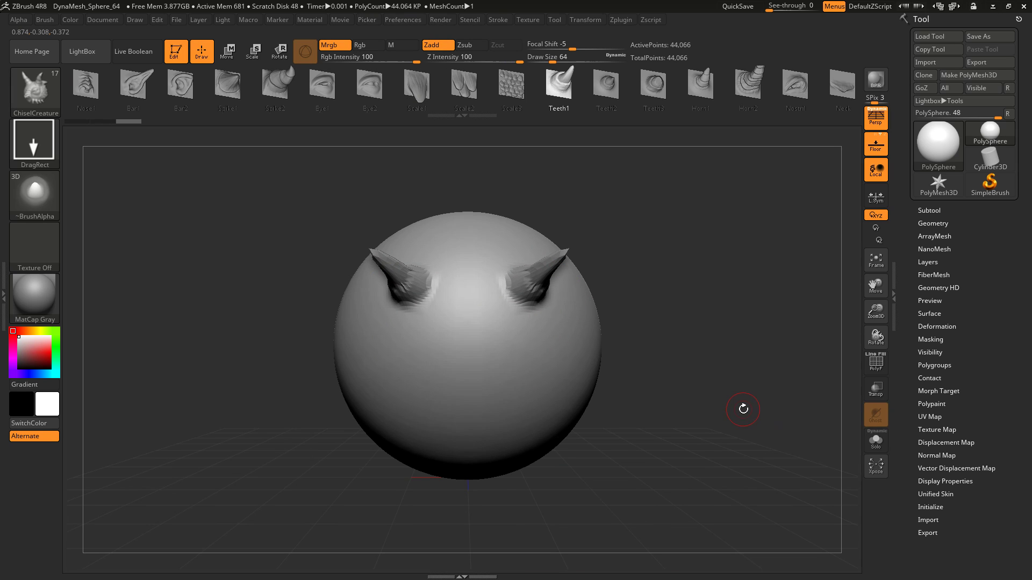
left_click_drag(743, 409, 745, 410, "ctrl")
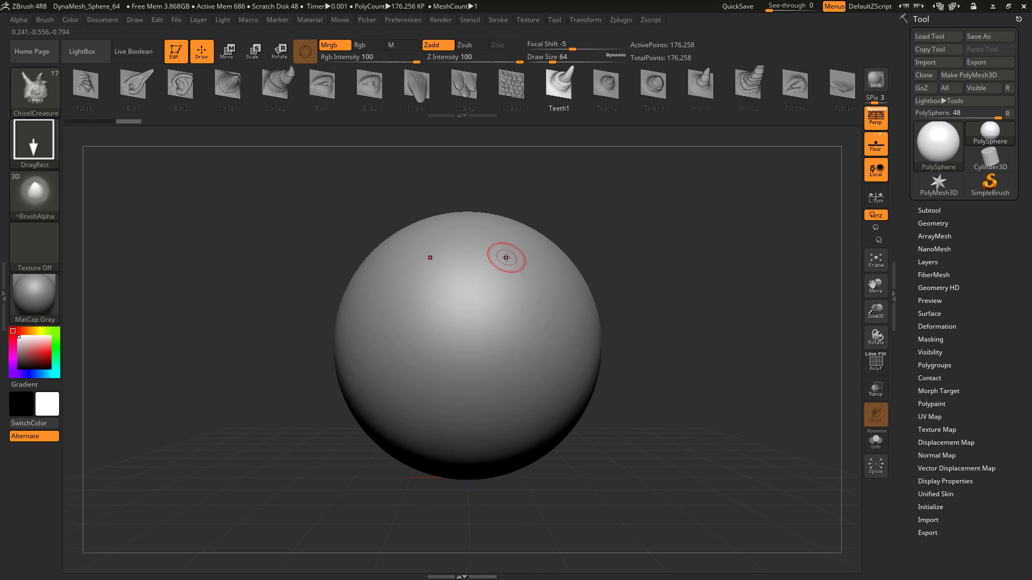
key("ctrl+d")
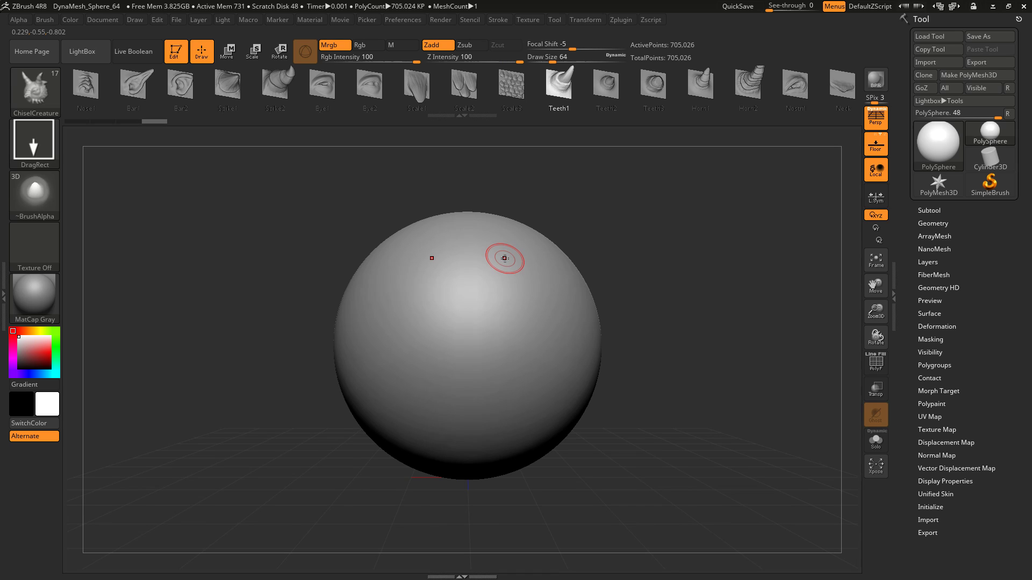
- Try pulling a mirrored pair of Teeth1 horns from the subdivided sphere with Focal Shift -5, and undo it
left_click_drag(529, 285, 562, 255)
mouse_move(640, 281)
left_mouse_down()
mouse_move(657, 290)
mouse_move(613, 322)
mouse_move(647, 283)
left_mouse_up()
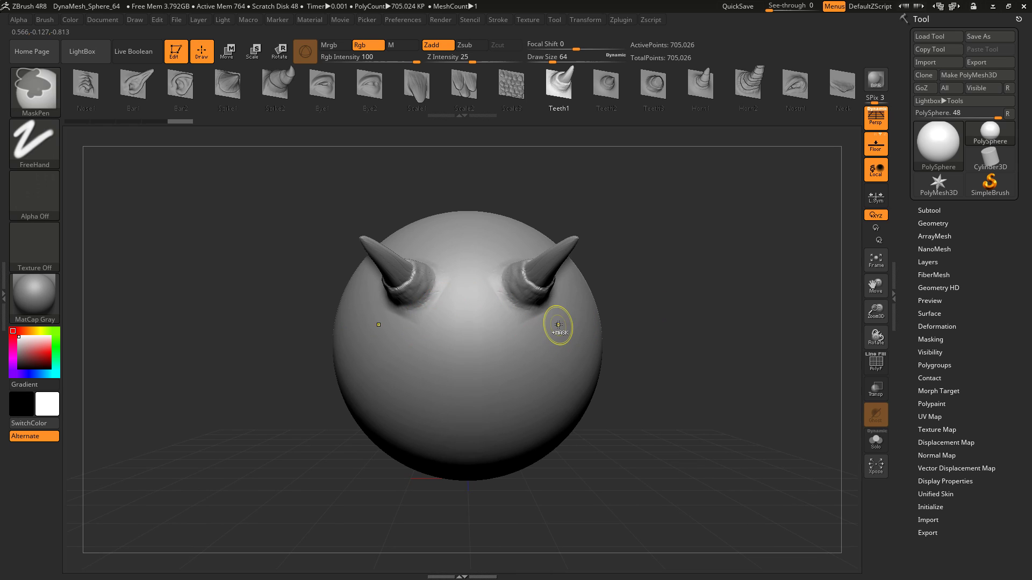
key("ctrl+z")
- With Focal Shift 18, pull a mirrored pair of Teeth1 horns on the upper sphere and a smaller Teeth2 pair below them
left_click_drag(573, 48, 586, 48)
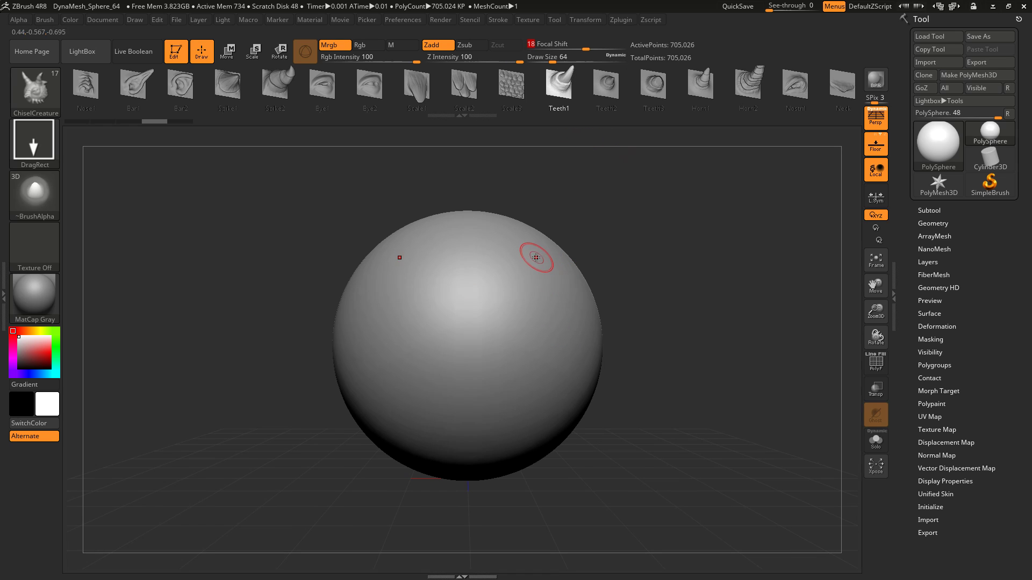
left_click_drag(520, 255, 561, 257)
mouse_move(674, 291)
left_mouse_down()
mouse_move(653, 296)
mouse_move(686, 304)
mouse_move(665, 306)
mouse_move(675, 306)
mouse_move(672, 290)
left_mouse_up()
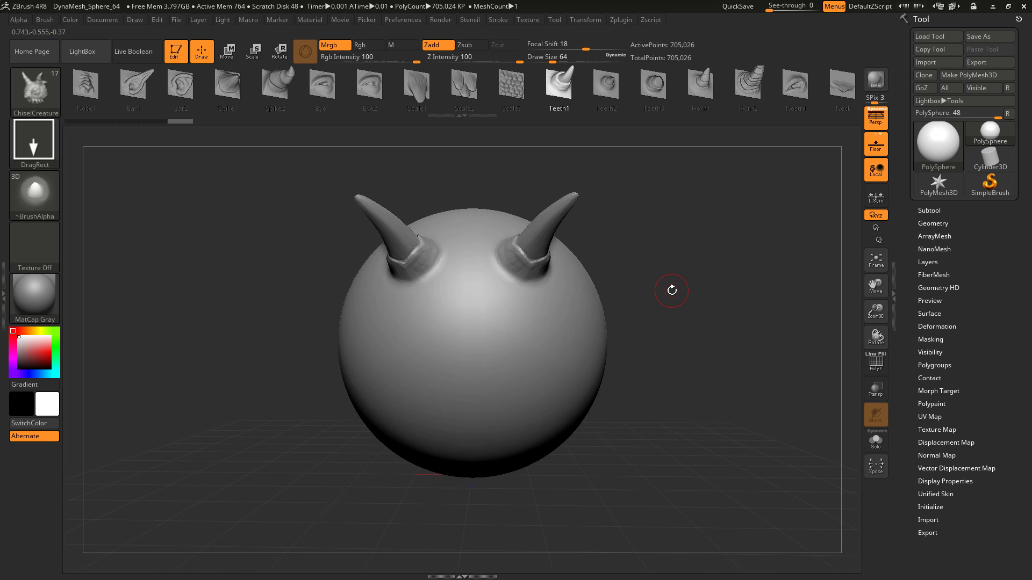
left_click(602, 80)
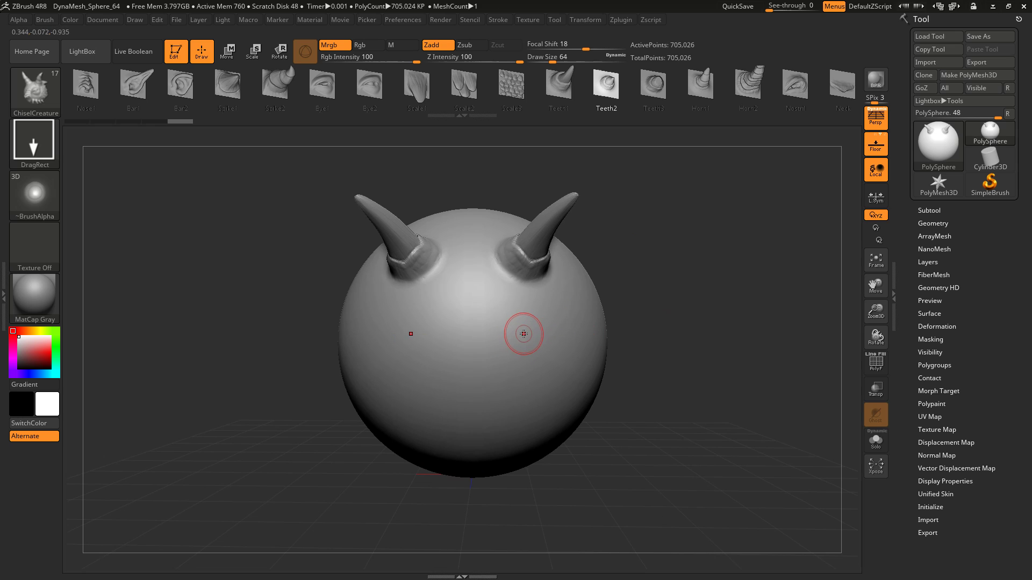
left_click_drag(523, 334, 551, 337)
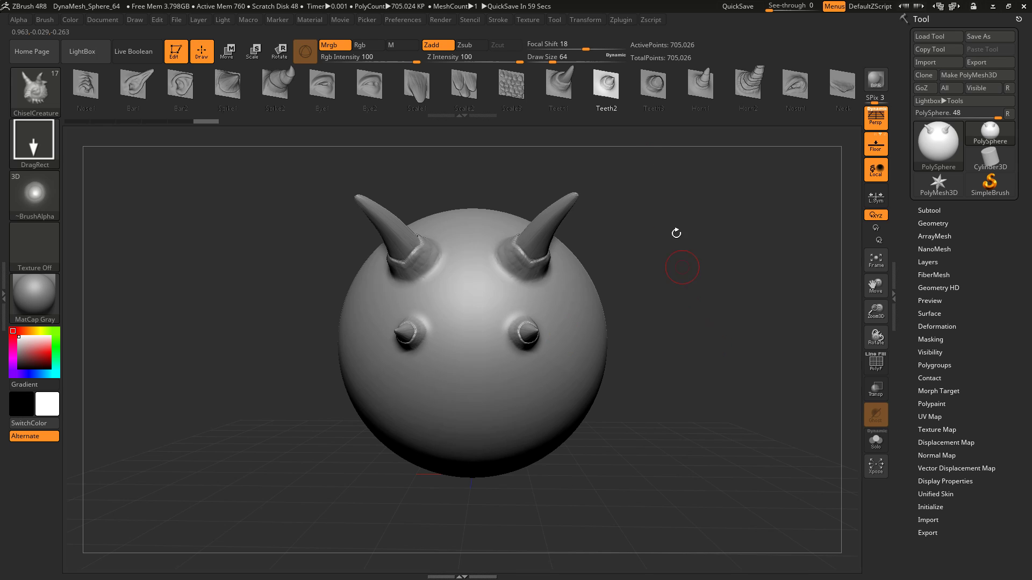
- Try radial symmetry with a count of 8 for a ring of Teeth2 spikes on the sphere's side, and undo the ring
left_click(586, 20)
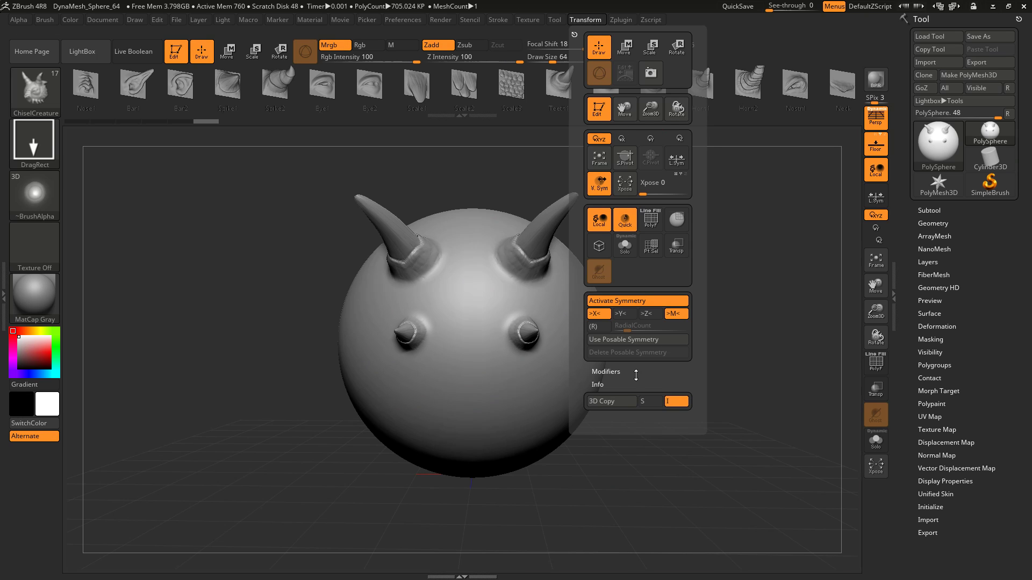
left_click(593, 326)
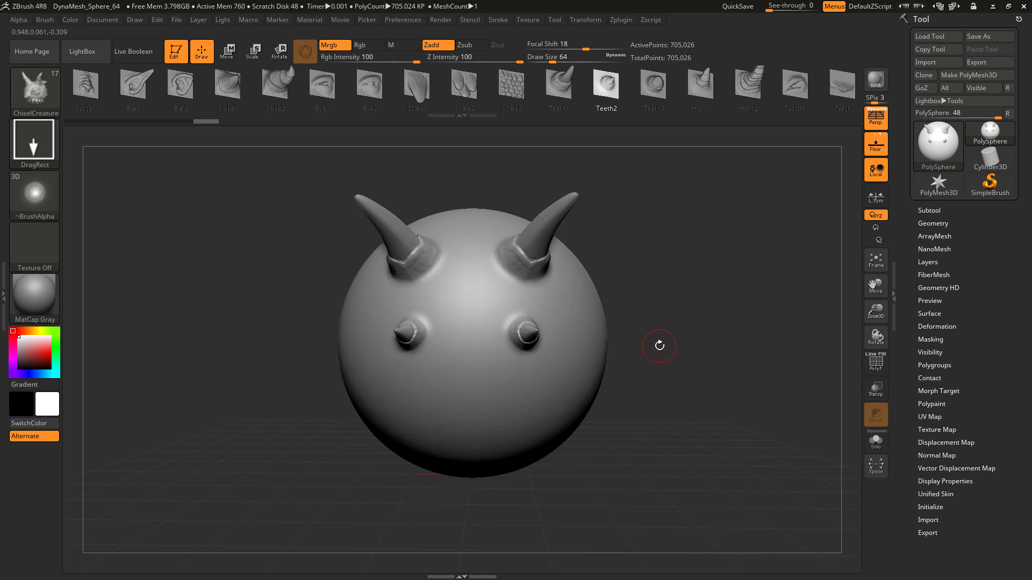
left_click(596, 21)
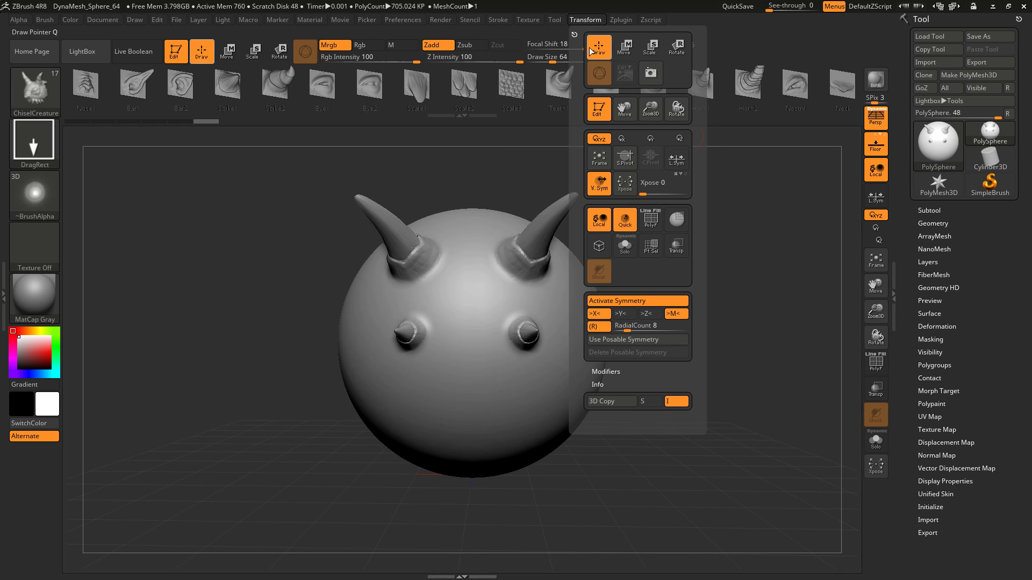
mouse_move(628, 326)
left_mouse_down()
mouse_move(660, 327)
mouse_move(641, 323)
mouse_move(636, 337)
left_mouse_up()
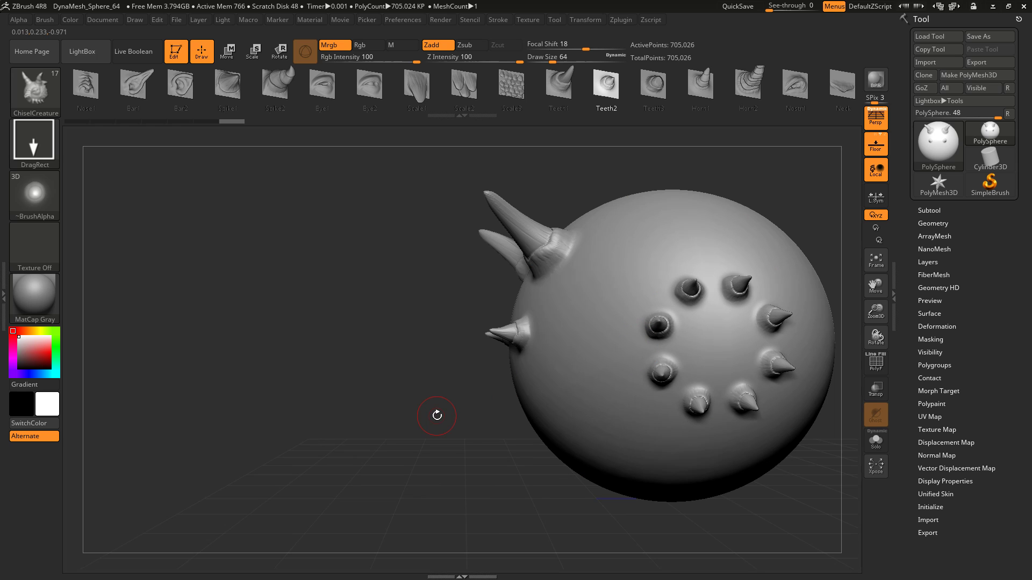
key("ctrl+z")
mouse_move(437, 416)
left_mouse_down()
mouse_move(742, 451)
mouse_move(703, 452)
mouse_move(712, 468)
left_mouse_up()
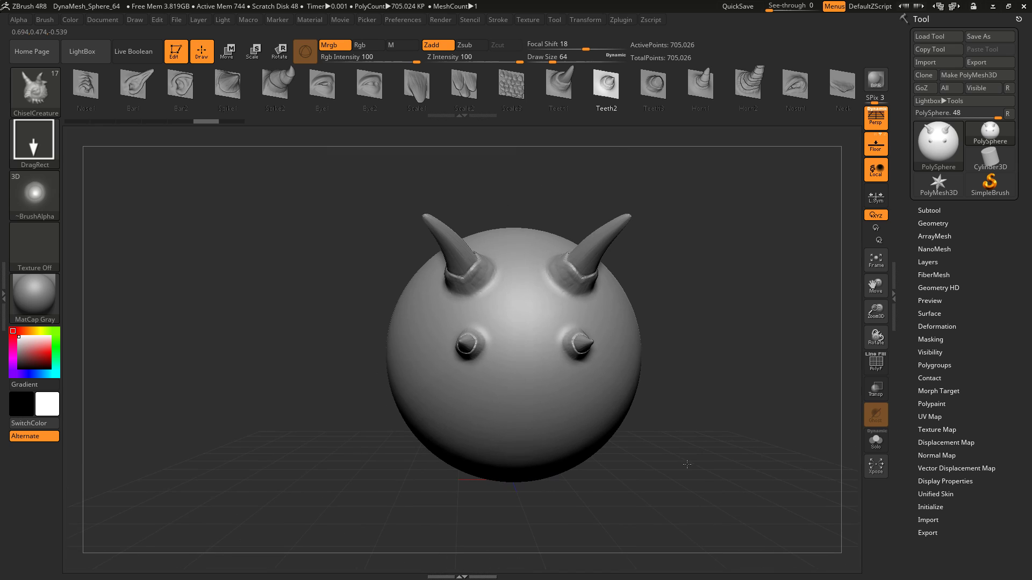
- Turn off sculpting symmetry so that brush strokes affect a single spot
left_click(579, 21)
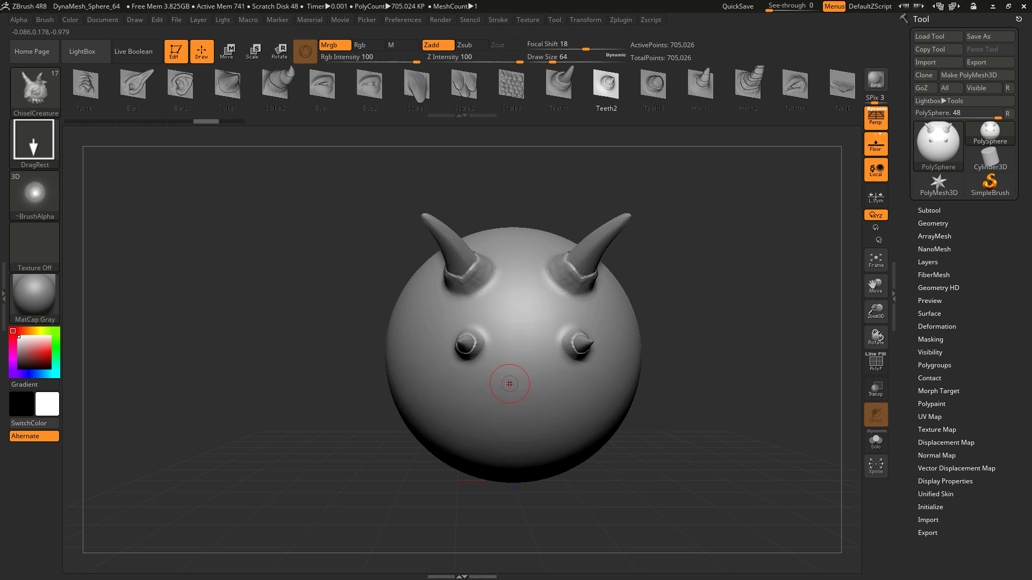
left_click_drag(696, 396, 737, 410, "alt")
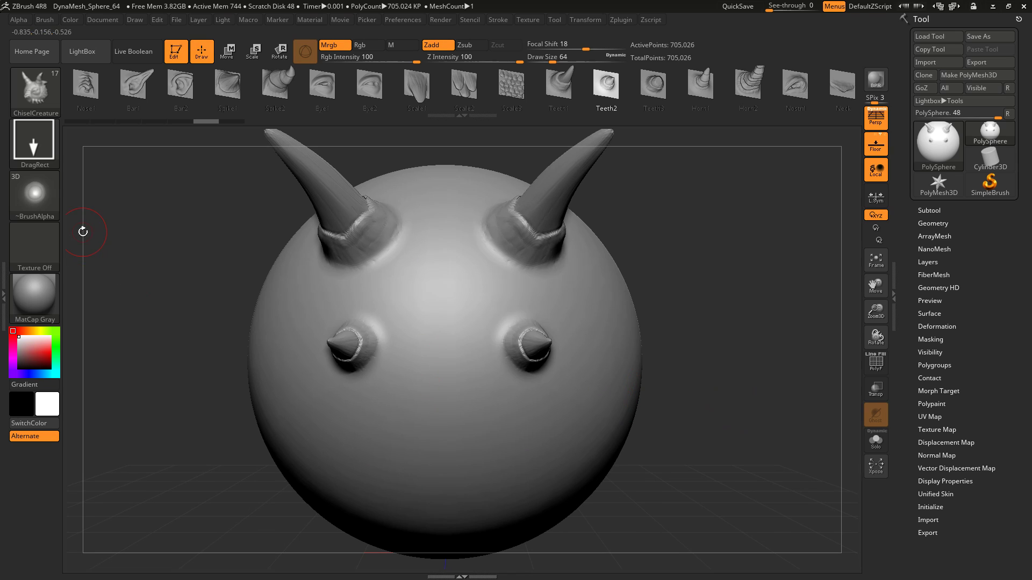
- Switch the stroke to DragDot and place a single Spike1 spike below the left Teeth2 tooth
left_click(47, 153)
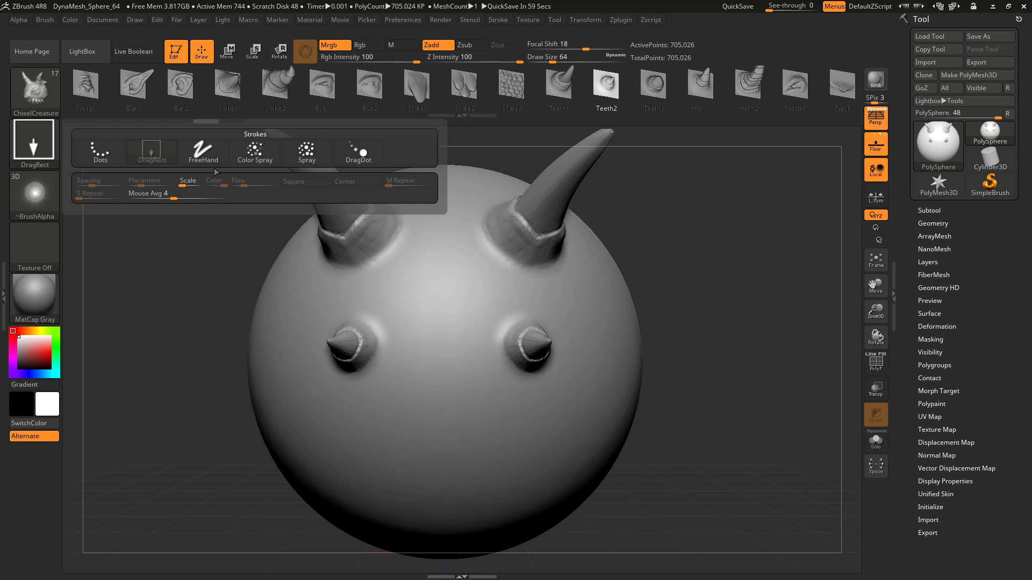
left_click(362, 154)
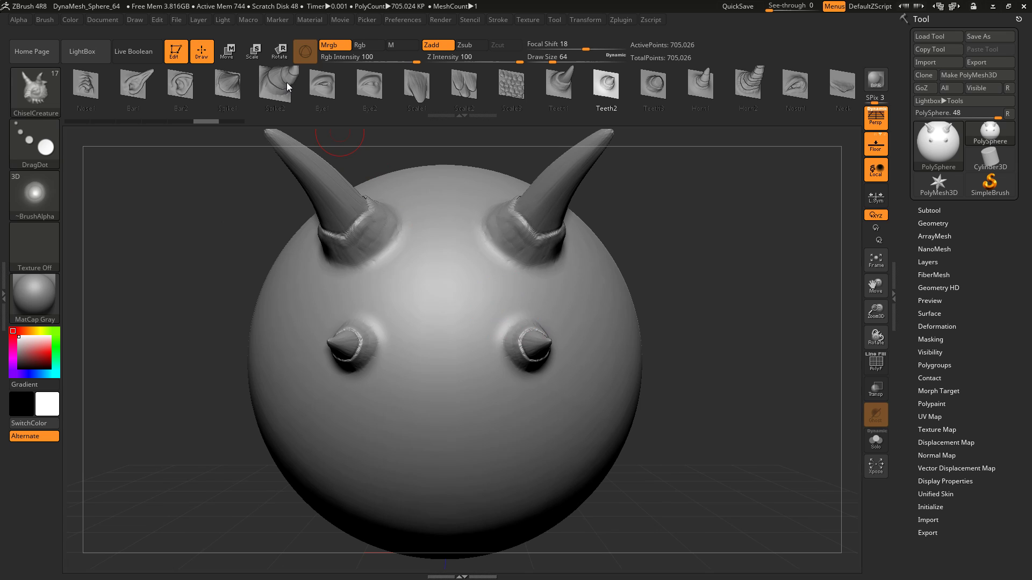
left_click(230, 86)
mouse_move(461, 325)
left_mouse_down()
mouse_move(408, 419)
mouse_move(324, 435)
mouse_move(476, 448)
mouse_move(653, 322)
mouse_move(413, 292)
mouse_move(425, 309)
mouse_move(371, 397)
mouse_move(379, 411)
left_mouse_up()
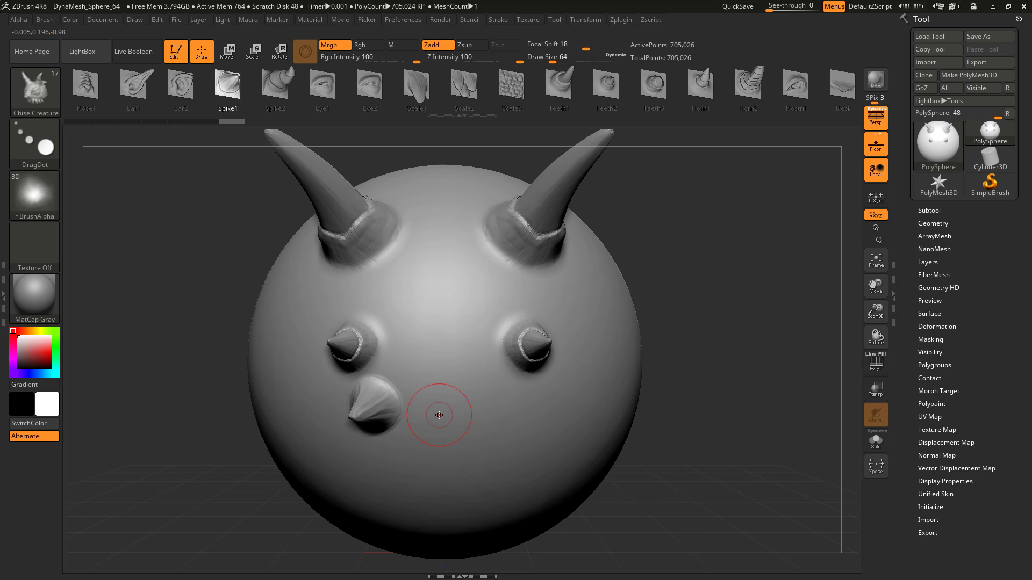
- Set Draw Size to 33 and place five small Spike1 spikes: four arched above the Teeth2 pair and one below the right tooth
right_click(432, 357)
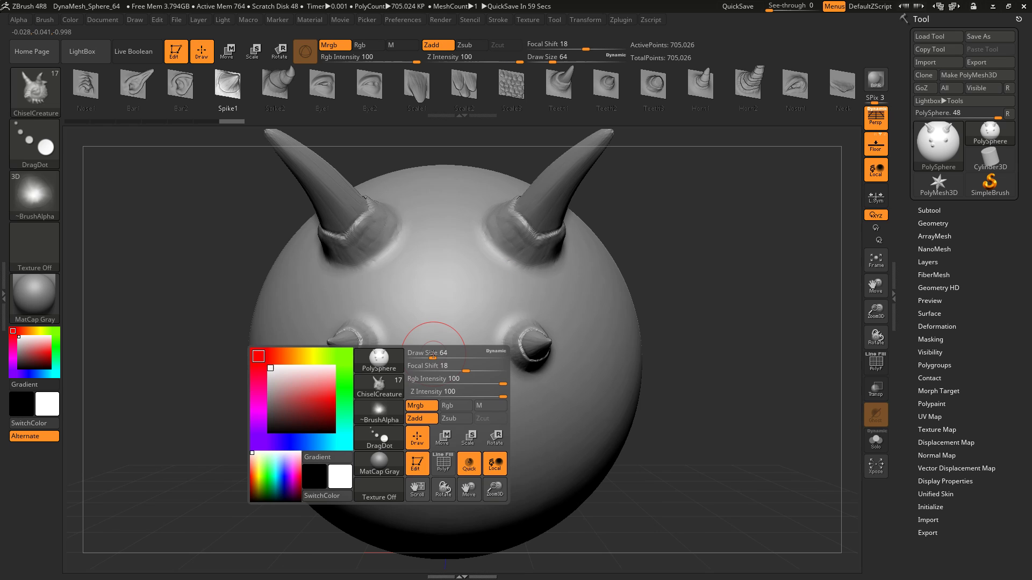
left_click_drag(432, 357, 423, 356)
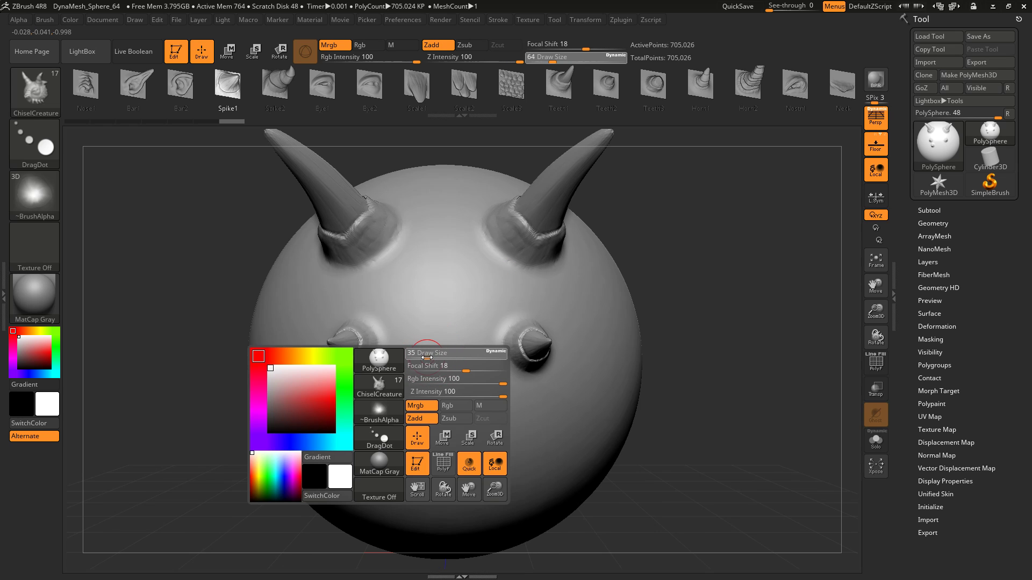
left_click_drag(487, 294, 514, 291)
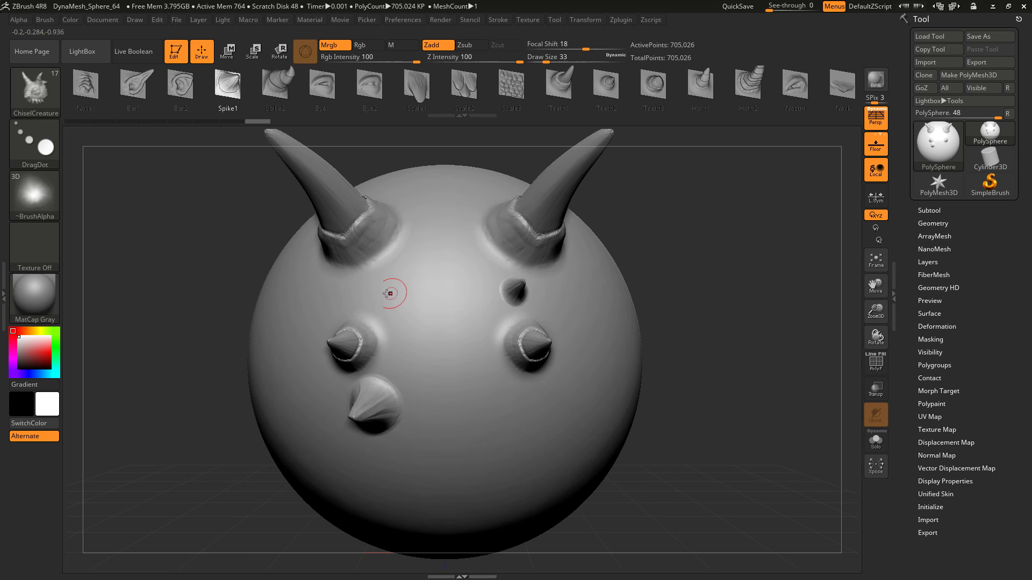
left_click_drag(409, 261, 467, 259)
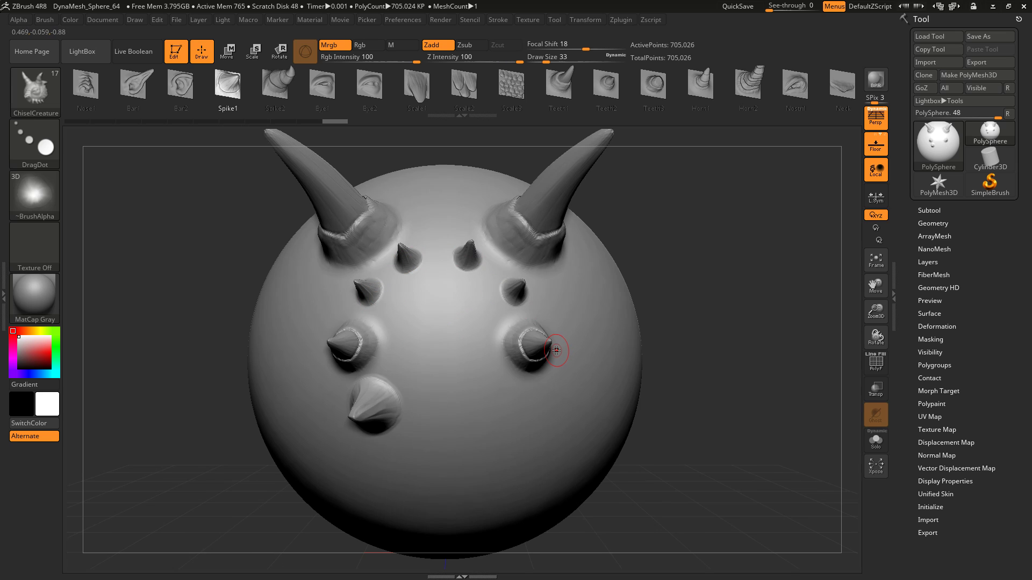
left_click_drag(514, 413, 507, 406)
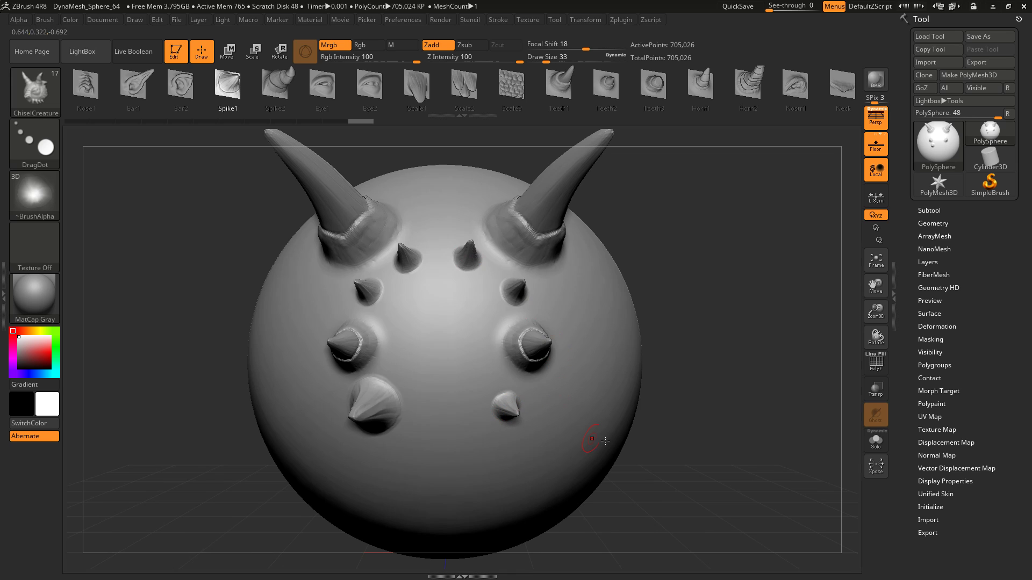
- Try a strongly negative Focal Shift for a Spike1 spike between the two Teeth2 teeth
key("space")
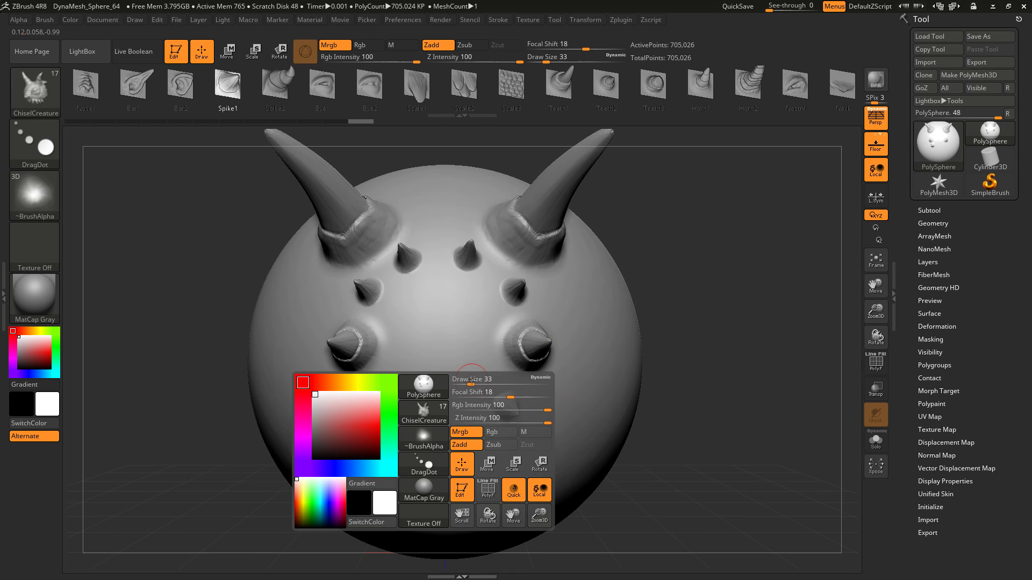
left_click_drag(510, 397, 513, 396)
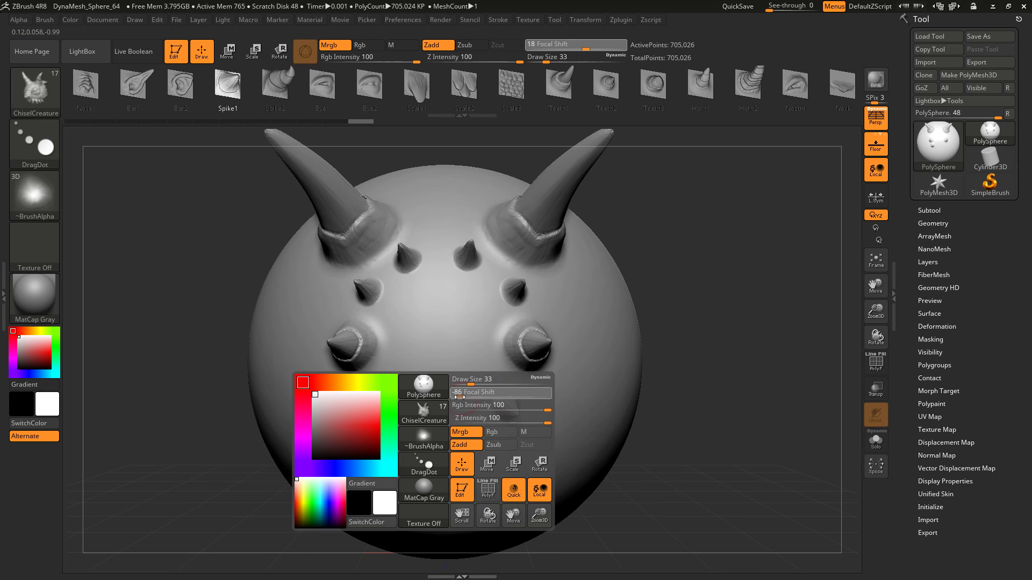
left_click_drag(459, 396, 458, 396)
left_click_drag(440, 345, 492, 368)
- Set Focal Shift to 14 and place a small Spike1 spike midway between the two Teeth2 teeth
key("space")
left_click(456, 366)
left_click_drag(449, 342, 446, 346)
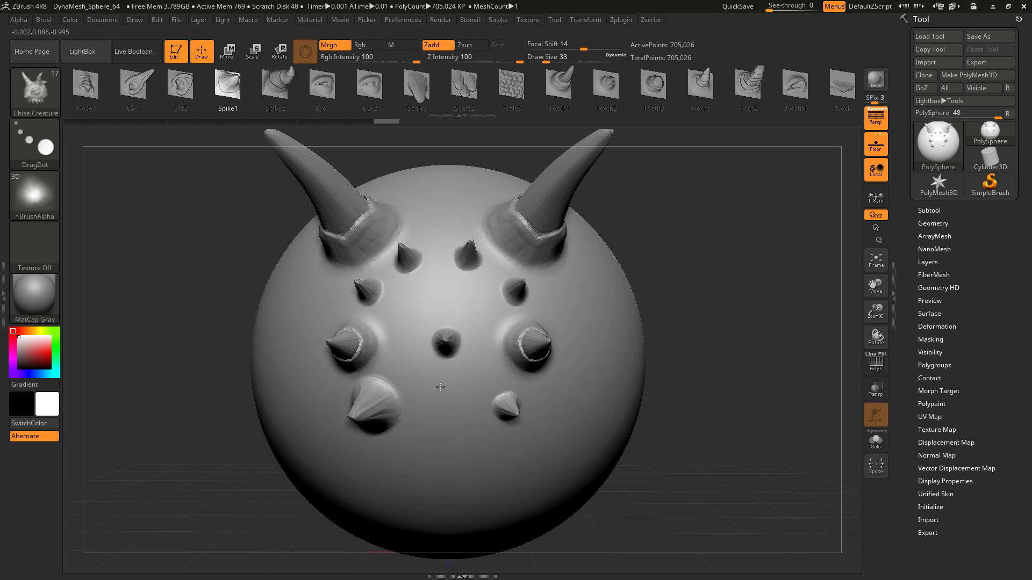
- Place two faint Spike1 bumps just above the central spike, one at Z Intensity 23 and one at 36
key("space")
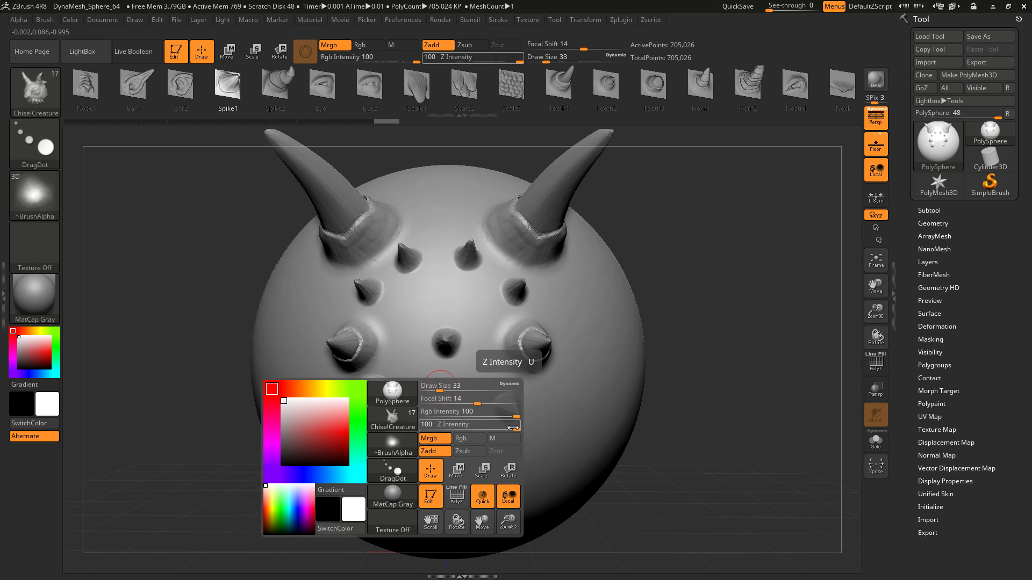
left_click_drag(513, 429, 487, 429)
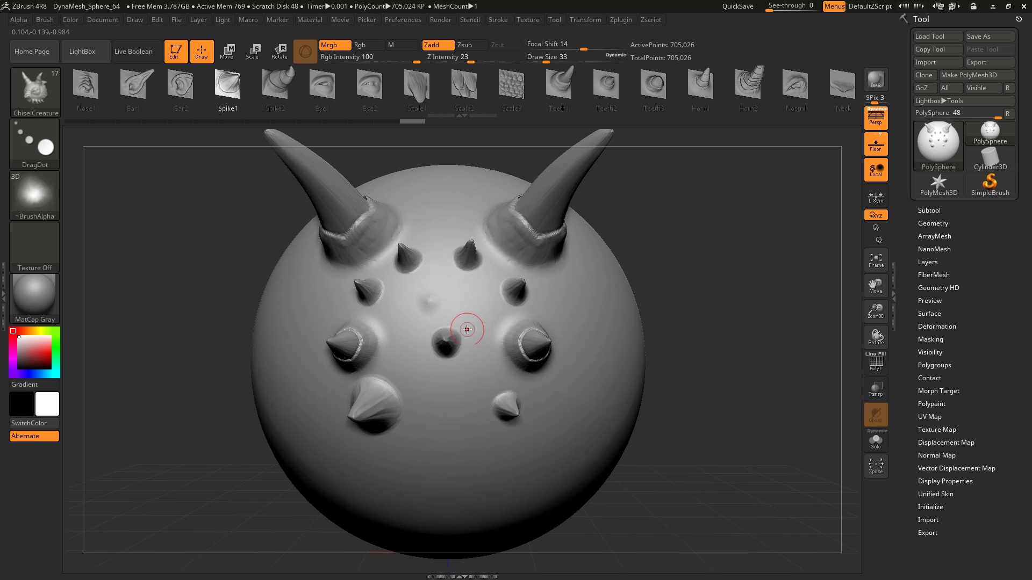
key("space")
left_click_drag(491, 351, 476, 320)
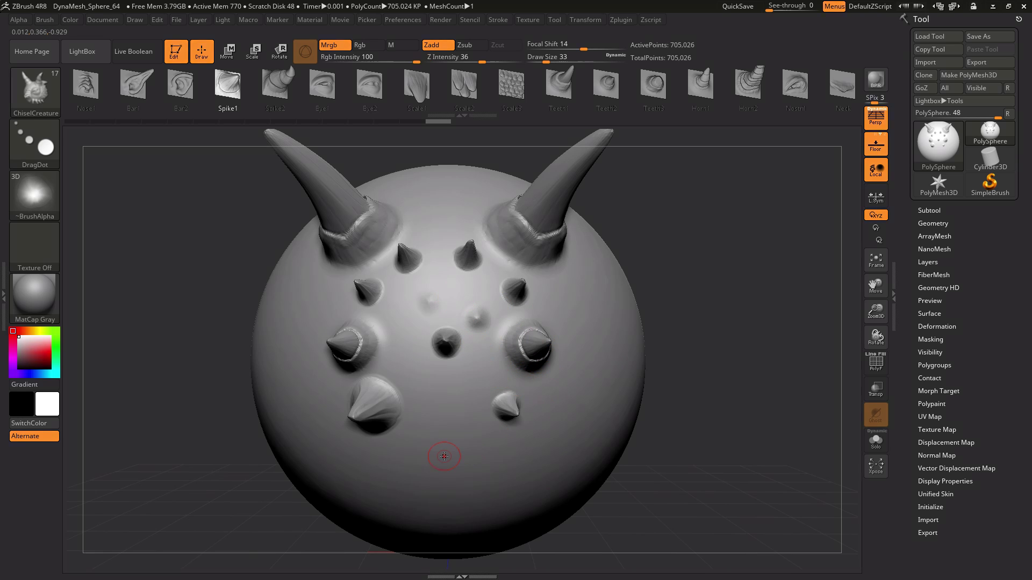
- Set Z Intensity to 100 and carve five inverted Spike1 dents, three around the central spike and one outside each side spike
key("space")
left_click_drag(527, 424, 567, 424)
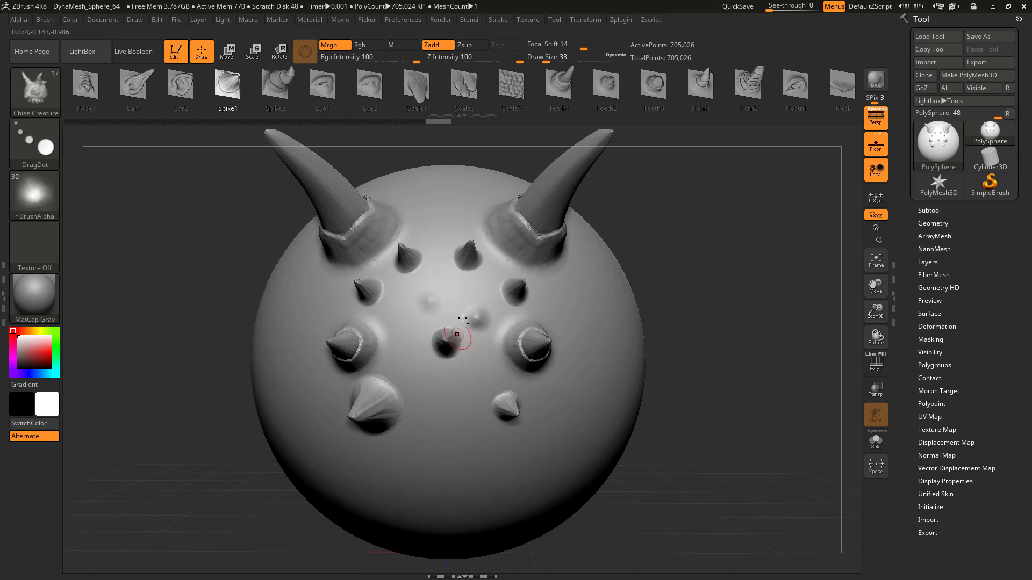
left_click_drag(455, 287, 455, 288)
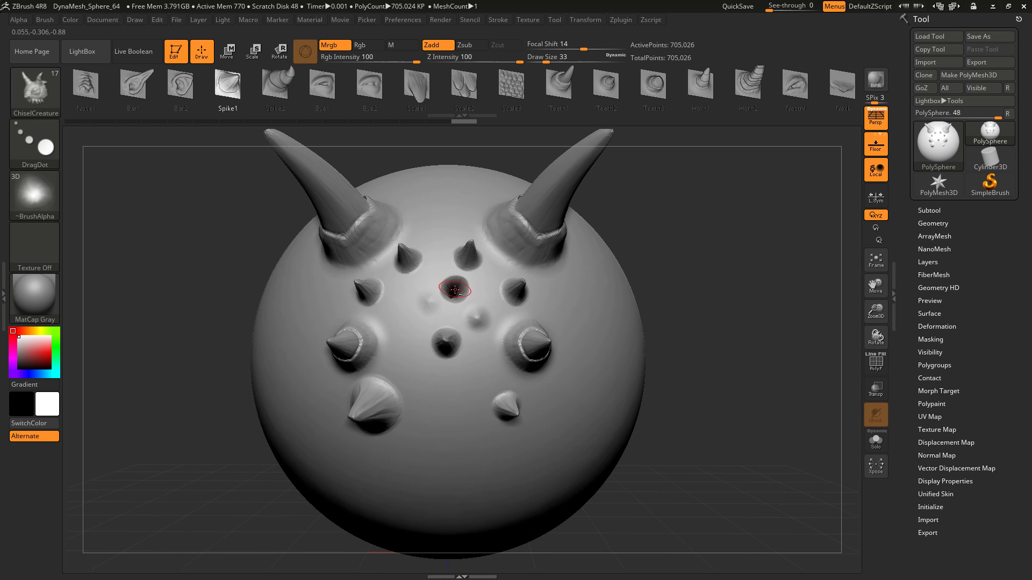
left_click_drag(403, 321, 403, 322)
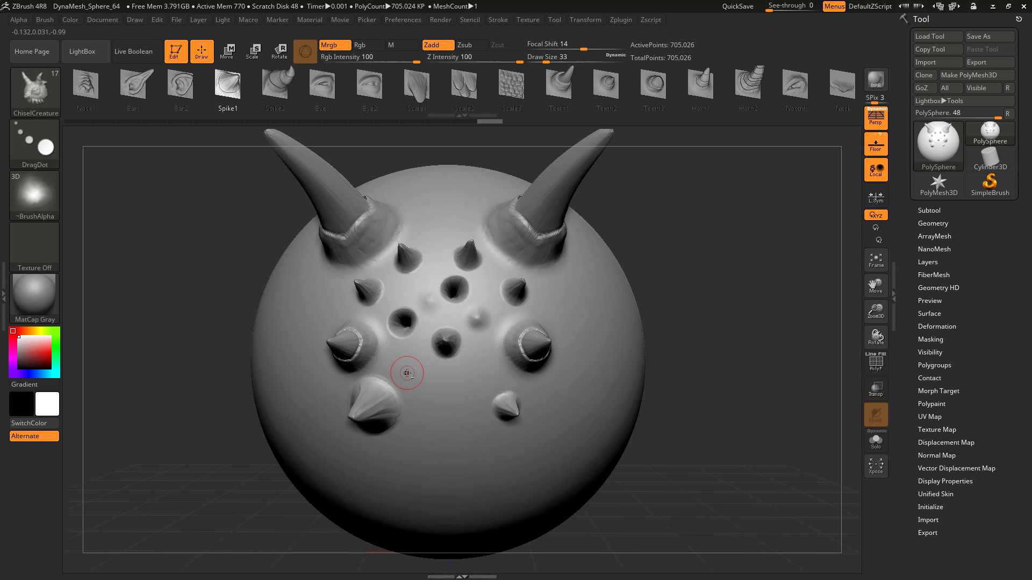
mouse_move(408, 372)
left_mouse_down()
mouse_move(419, 380)
mouse_move(411, 374)
left_mouse_up()
left_click_drag(336, 293, 332, 305)
left_click_drag(547, 303, 571, 317)
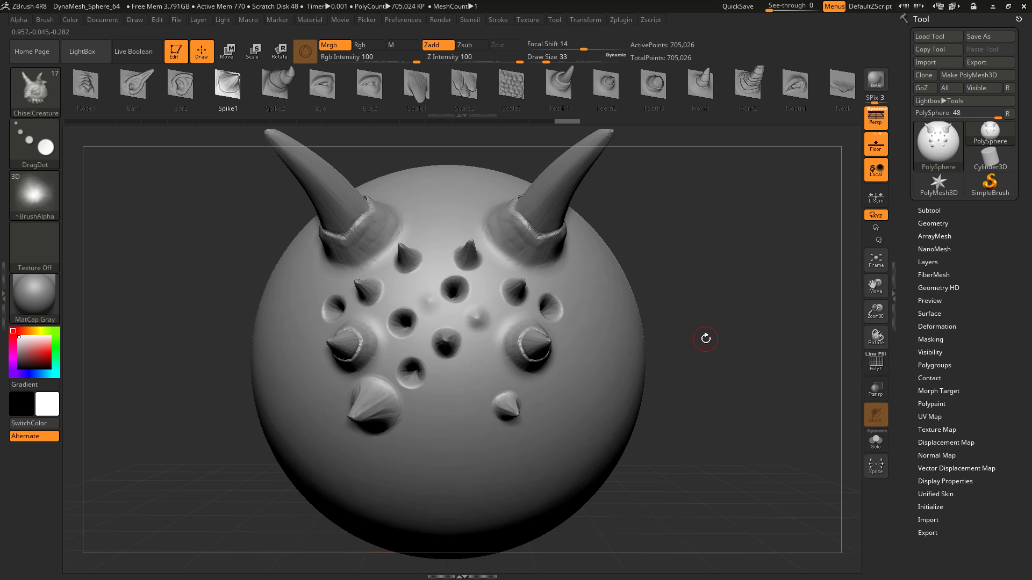
- Carve an inverted Spike1 dent below the right Teeth2 tooth and another at Draw Size 29 on the tooth's inner side
left_click_drag(705, 339, 685, 342)
left_click_drag(542, 388, 544, 391)
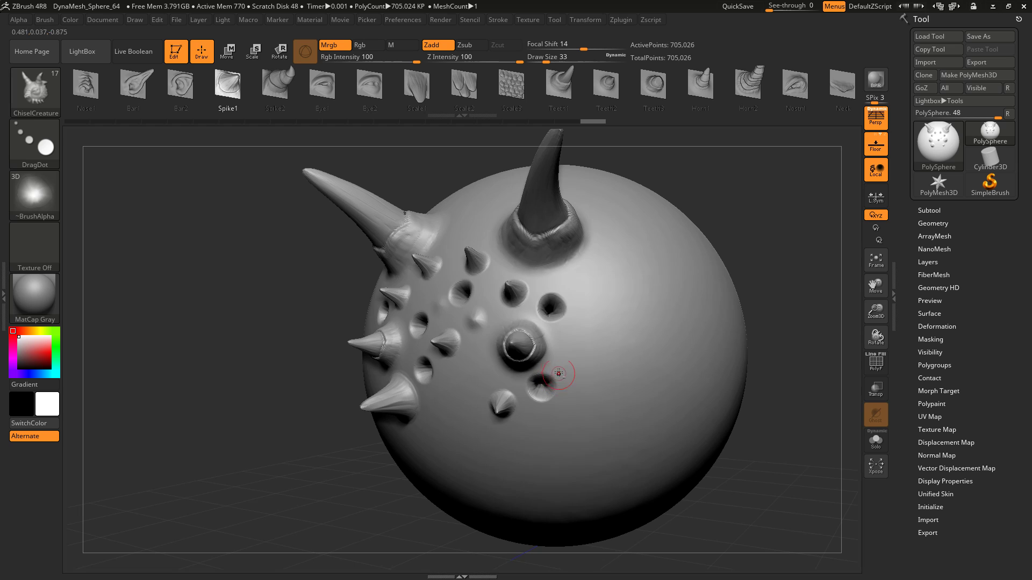
key("space")
left_click_drag(571, 356, 573, 356)
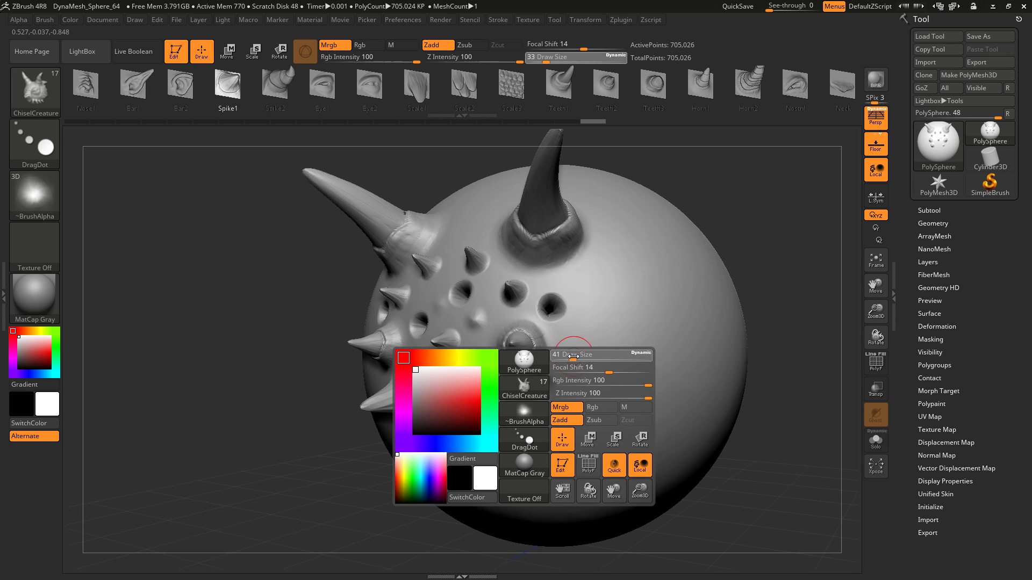
left_click_drag(490, 371, 494, 373)
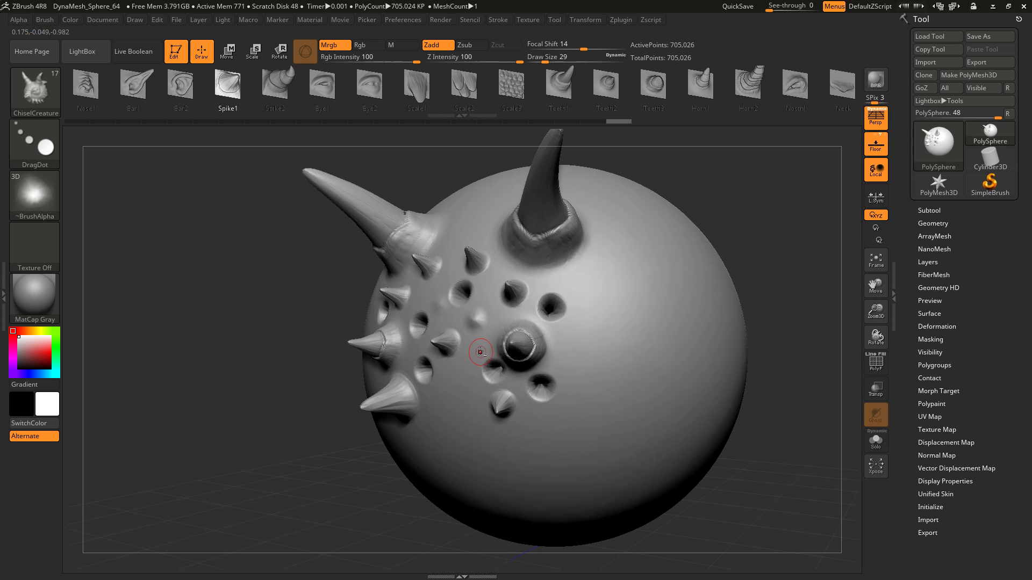
- Set Draw Size to 16 and carve five tiny inverted Spike1 dents around the right Teeth2 tooth and the central spike
key("space")
left_click_drag(576, 356, 549, 357)
left_click(559, 350)
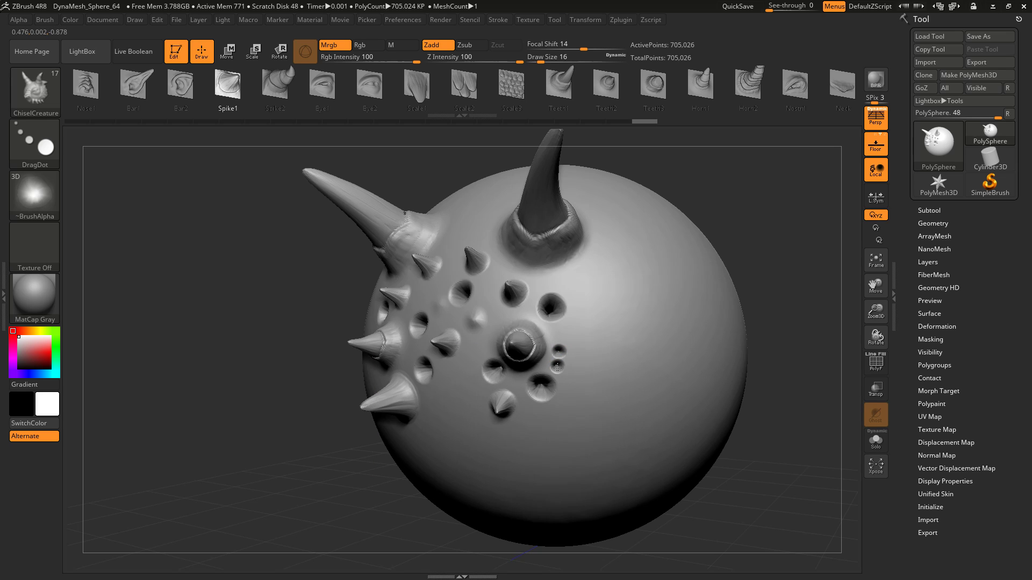
left_click(572, 333)
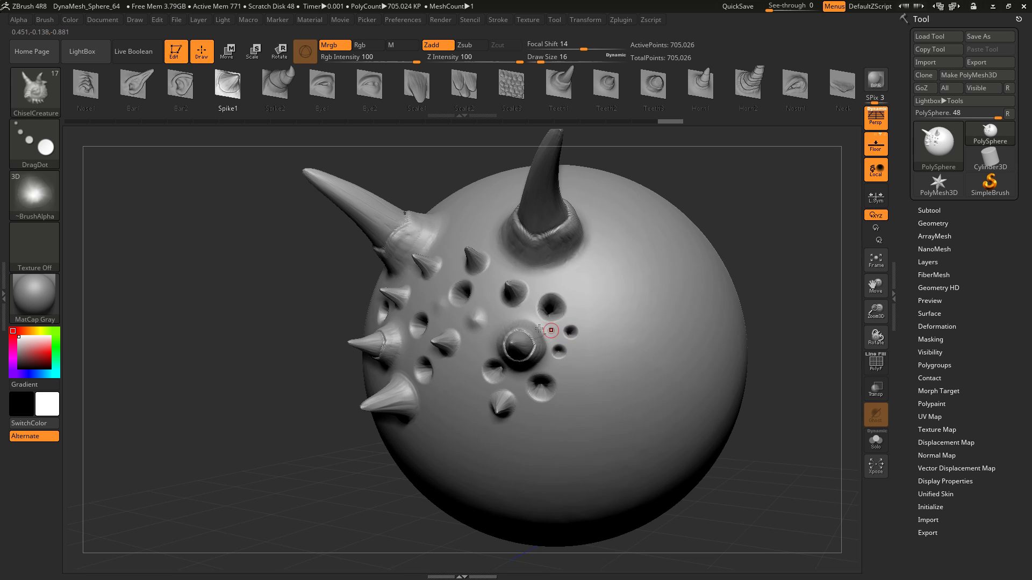
left_click(494, 316)
left_click(479, 340)
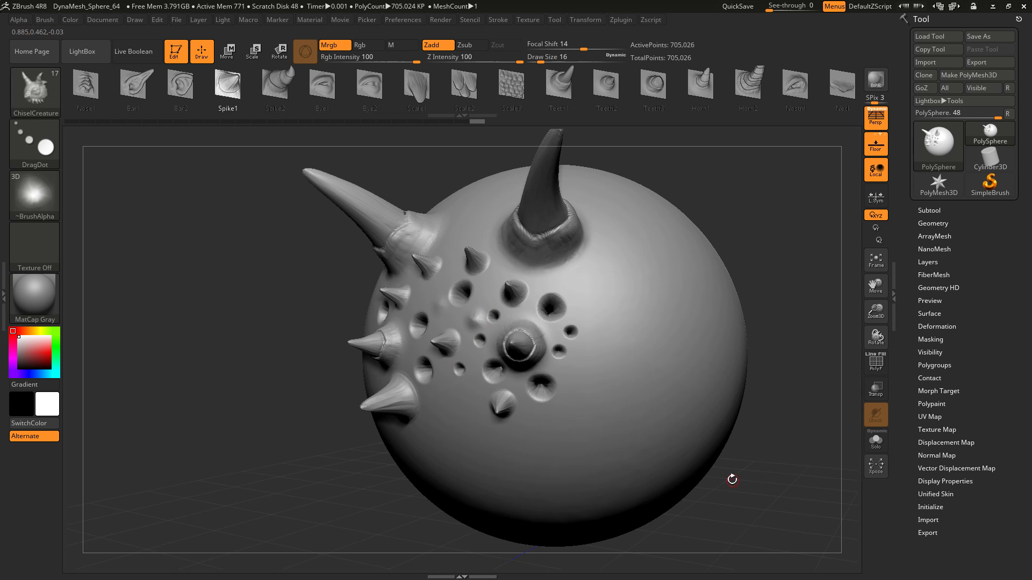
- Choose the Scale3 shape and cover the sphere's side beyond the right tooth with overlapping scales, using Draw Size 132 and Z Intensity 65
mouse_move(732, 479)
left_mouse_down()
mouse_move(766, 475)
mouse_move(753, 468)
mouse_move(772, 462)
mouse_move(709, 436)
left_mouse_up()
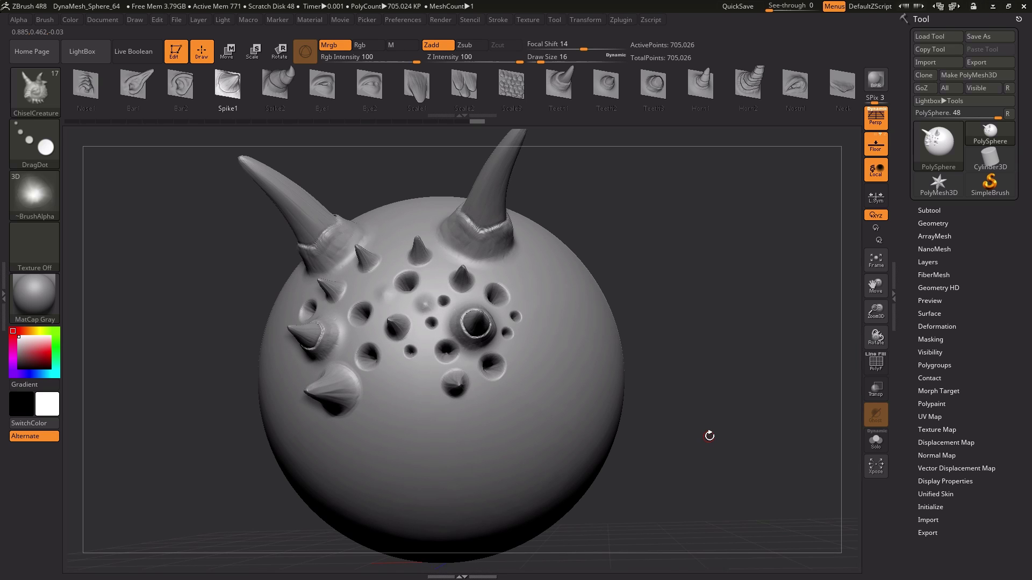
left_click(511, 84)
key("space")
left_click(549, 380)
mouse_move(549, 380)
left_mouse_down()
mouse_move(567, 473)
mouse_move(571, 456)
left_mouse_up()
mouse_move(642, 416)
left_mouse_down()
mouse_move(674, 410)
mouse_move(576, 322)
mouse_move(569, 301)
mouse_move(552, 313)
mouse_move(580, 301)
mouse_move(618, 344)
left_mouse_up()
key("space")
left_click_drag(658, 344, 712, 322)
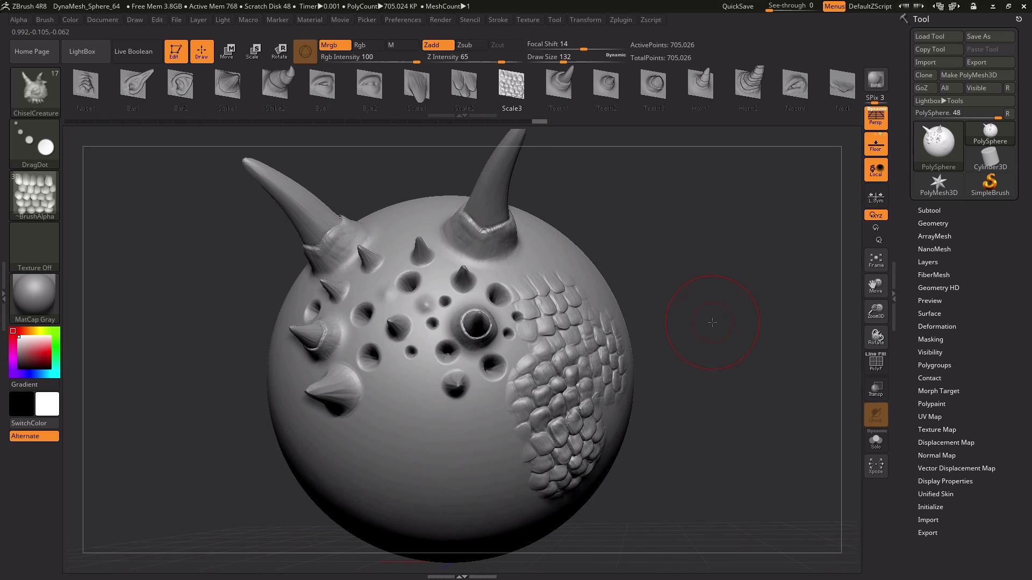
- Choose the Teeth3 shape with Draw Size 112, Z Intensity 77 and the Dots stroke
left_click(657, 94)
key("space")
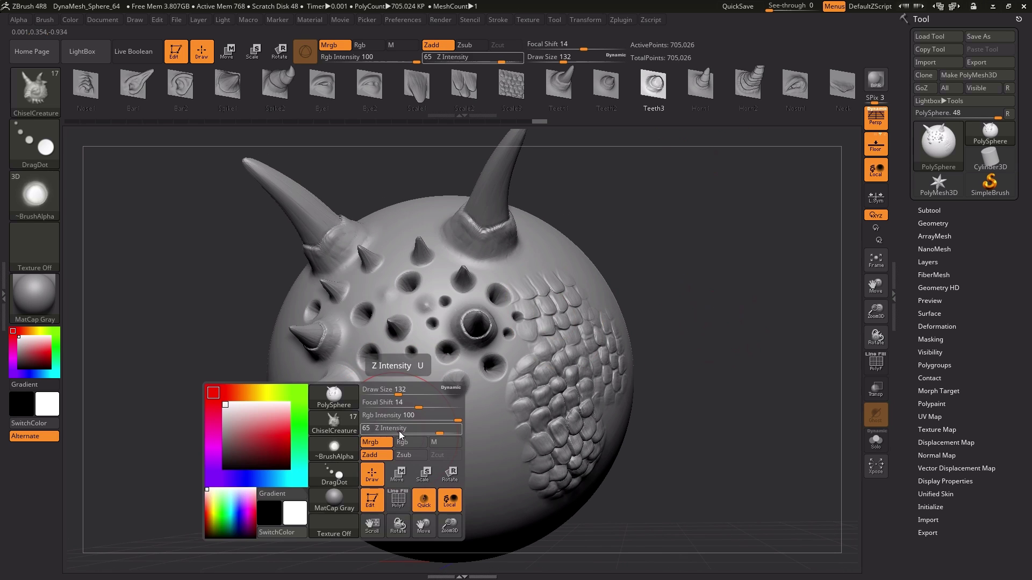
left_click_drag(427, 394, 422, 394)
left_click_drag(425, 430, 437, 430)
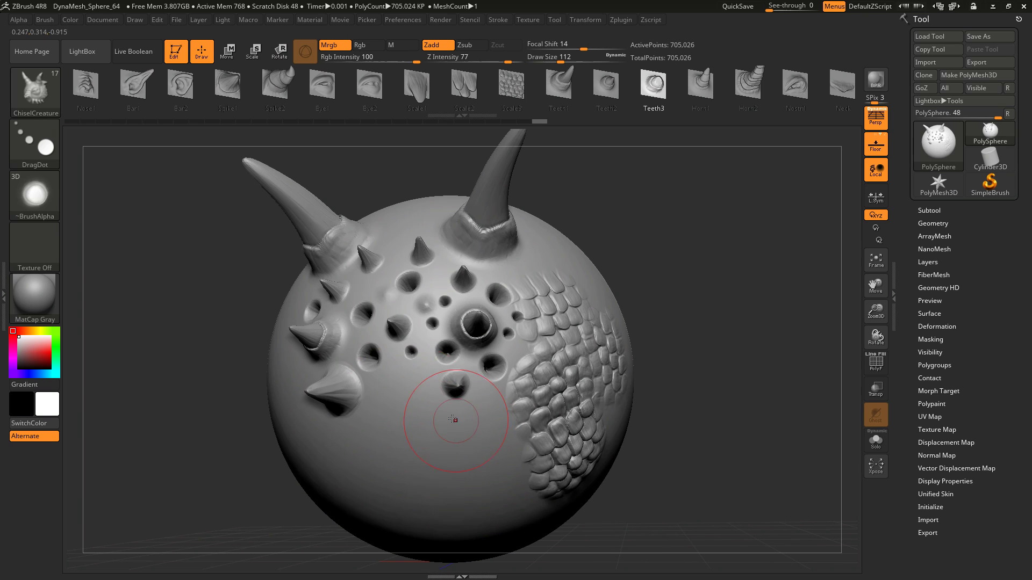
left_click(39, 153)
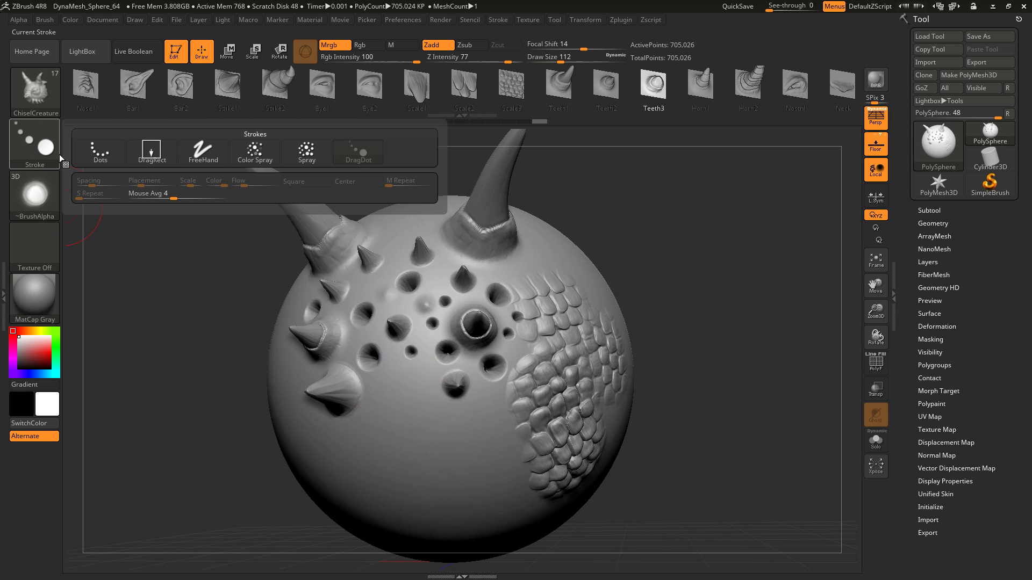
left_click(92, 156)
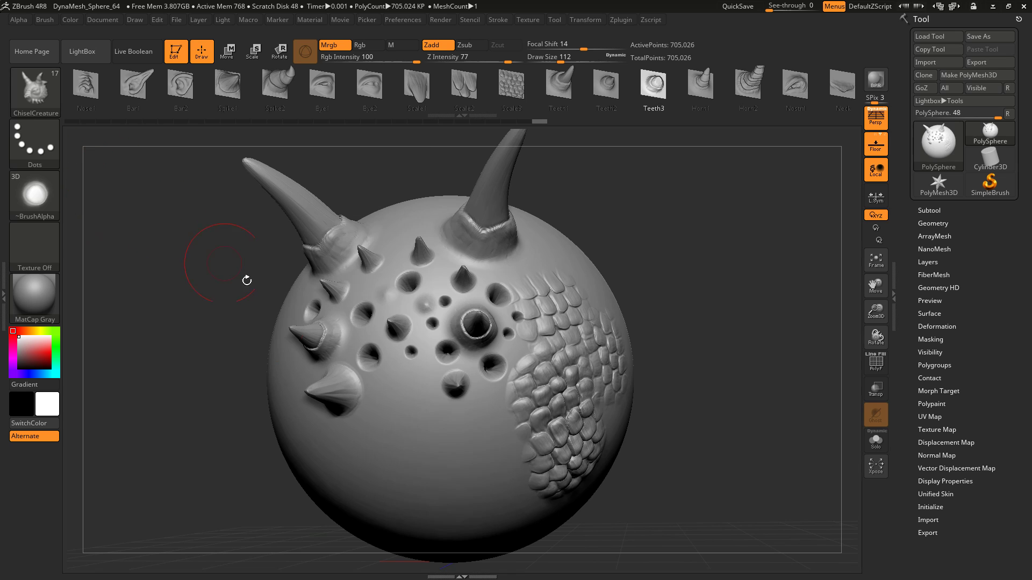
- Try a Teeth3 row below the lowest spikes at Draw Size 112 and again at Draw Size 74, undoing each row
left_click_drag(382, 465, 484, 478)
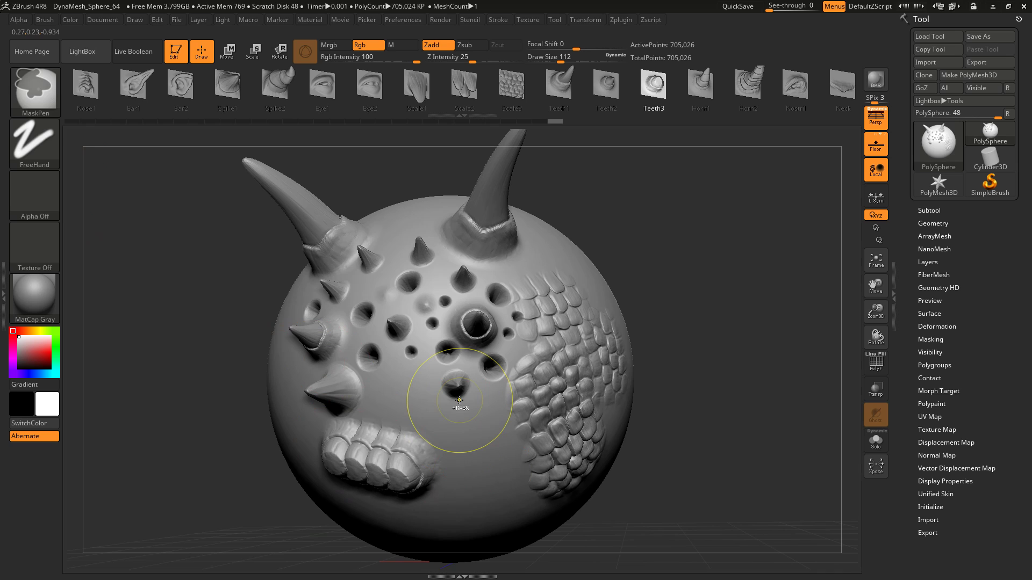
key("ctrl+z")
key("space")
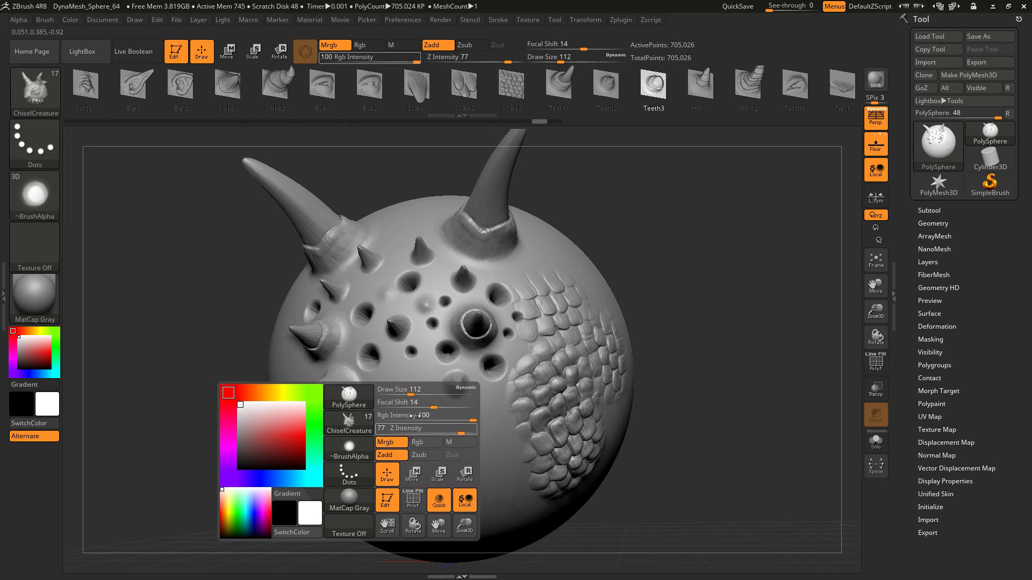
left_click_drag(416, 396, 405, 395)
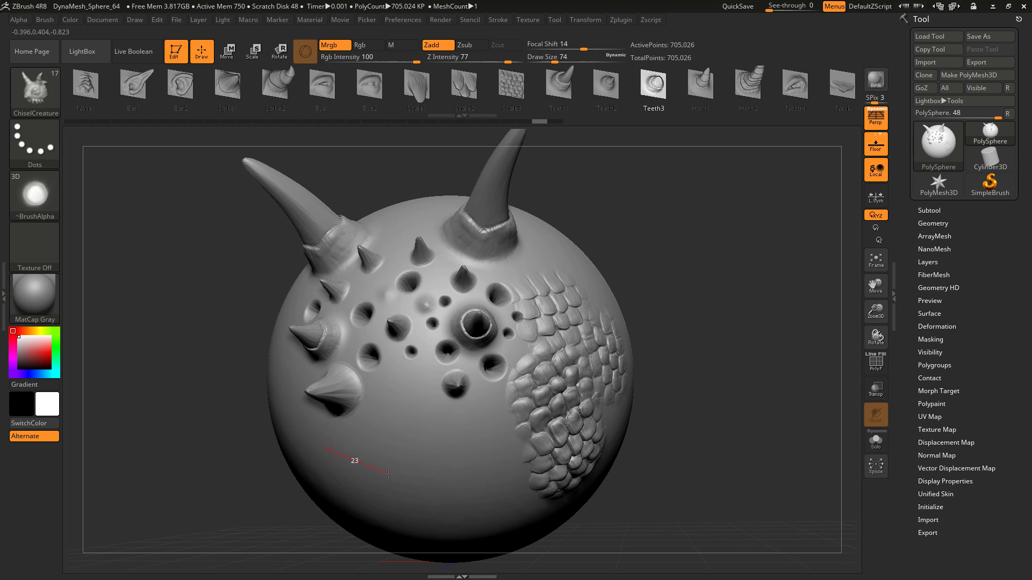
left_click_drag(388, 474, 433, 479)
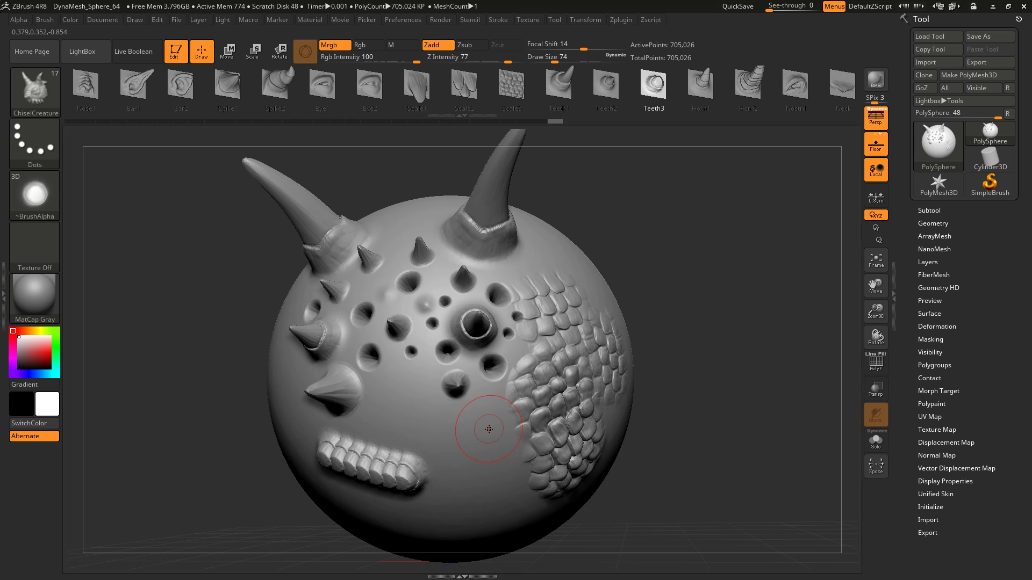
key("ctrl+z")
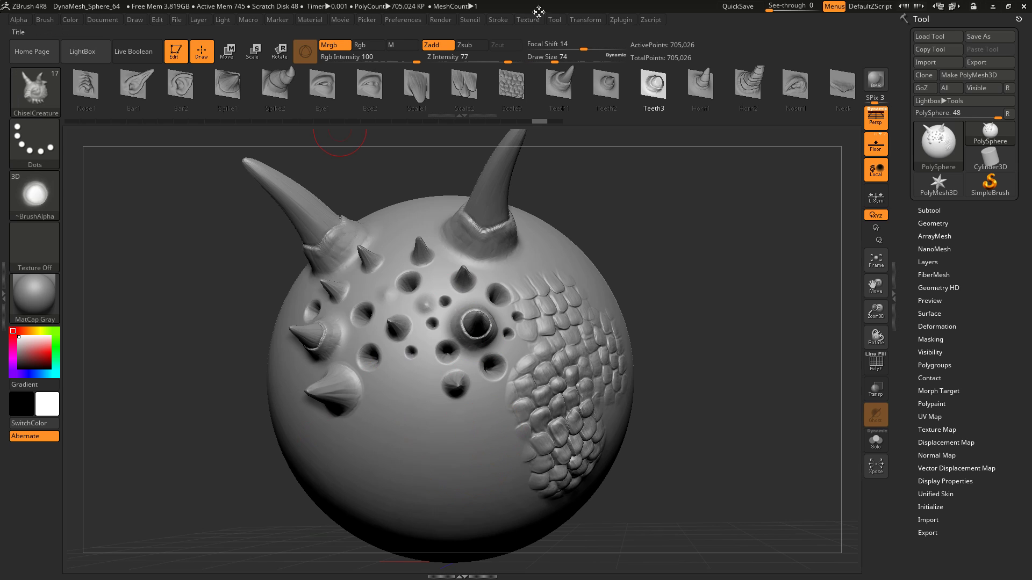
- Increase the LazyMouse LazyStep and stroke a curved row of four widely spaced Teeth3 teeth below the lowest spikes
left_click(497, 21)
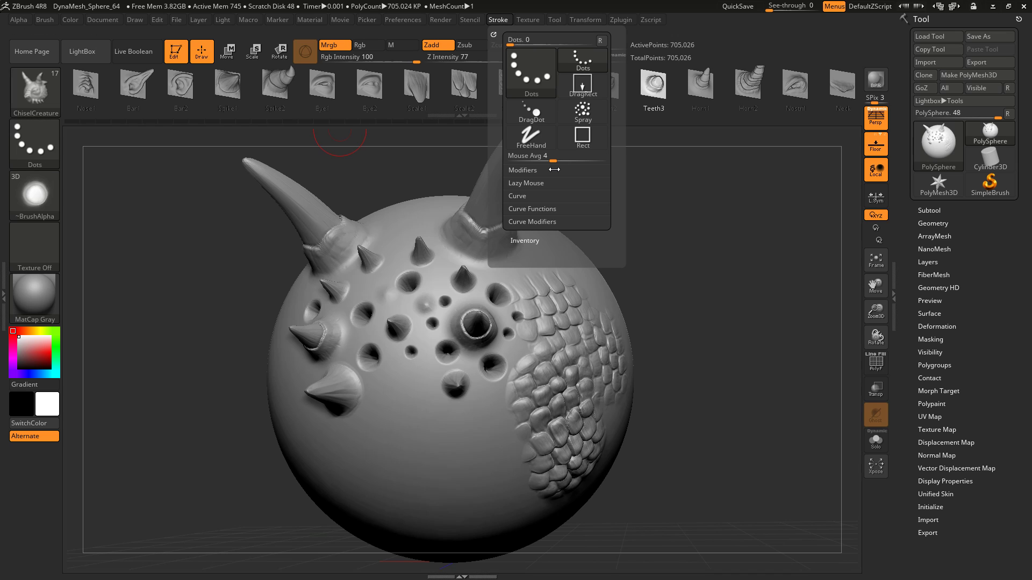
left_click(526, 184)
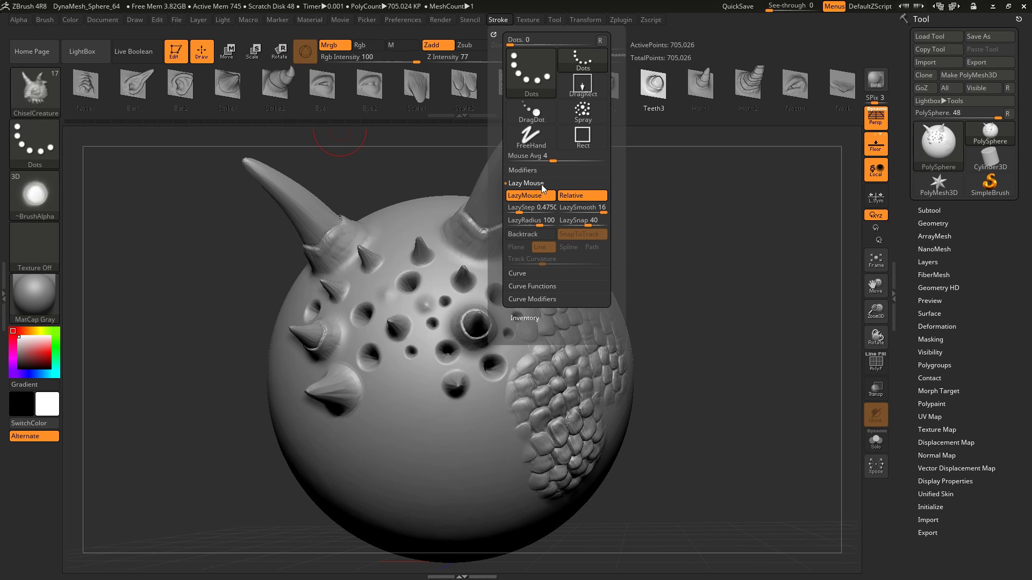
left_click_drag(519, 212, 529, 213)
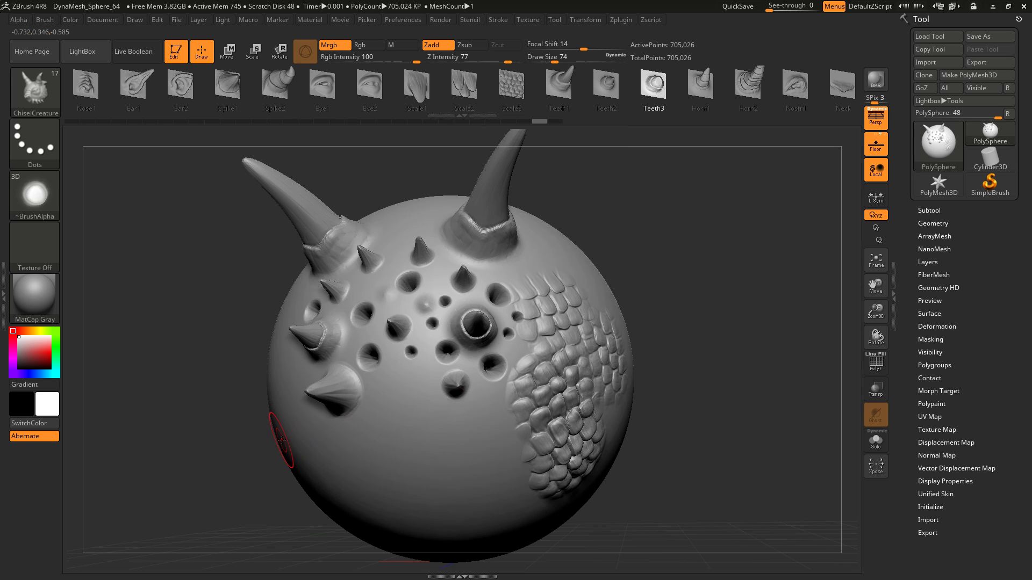
mouse_move(352, 487)
left_mouse_down()
mouse_move(453, 499)
mouse_move(572, 440)
mouse_move(589, 382)
left_mouse_up()
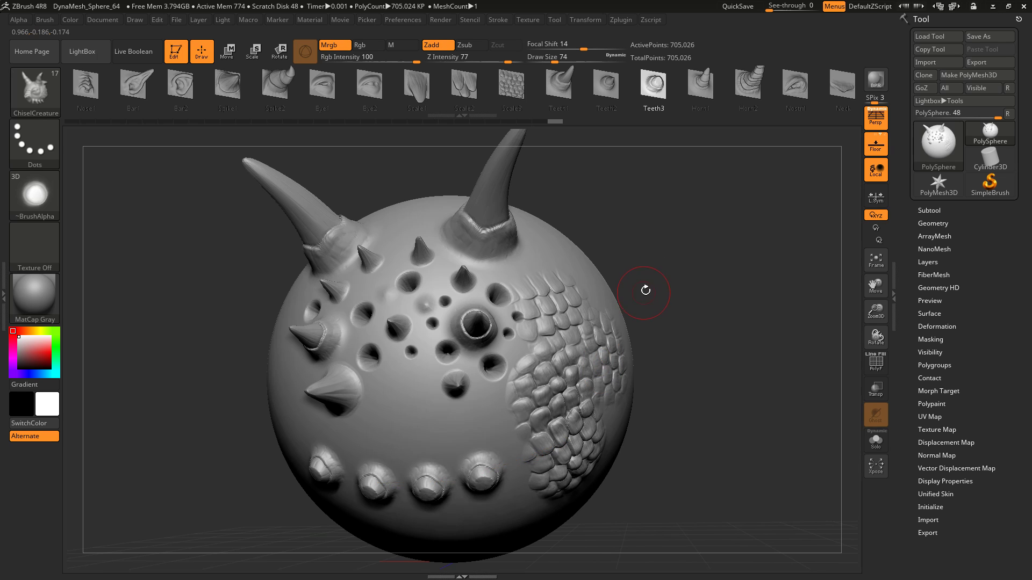
- Carve a descending line of inverted dents down the sphere's bare side and add two Teeth3 teeth above the existing row
left_click_drag(646, 290, 668, 290)
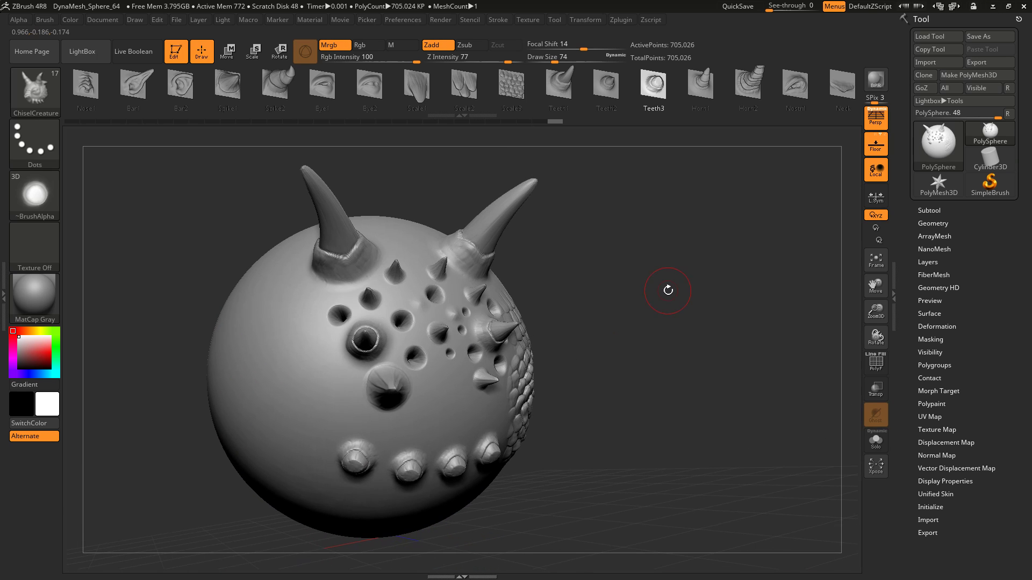
mouse_move(279, 335)
left_mouse_down()
mouse_move(290, 405)
mouse_move(333, 495)
left_mouse_up()
mouse_move(629, 359)
left_mouse_down()
mouse_move(660, 331)
mouse_move(645, 344)
left_mouse_up()
- Switch to the Horn2 shape, place a ridged horn above the scales and carve inverted Horn2 dents around the two large horns
left_click(748, 86)
left_click_drag(554, 312, 580, 269)
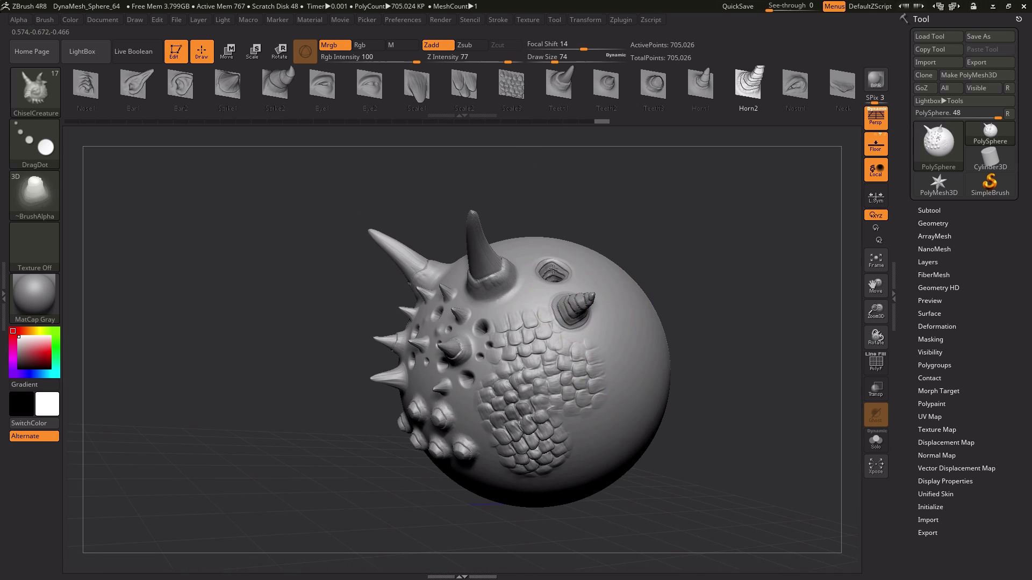
mouse_move(672, 377)
left_mouse_down()
mouse_move(469, 269)
mouse_move(438, 218)
left_mouse_up()
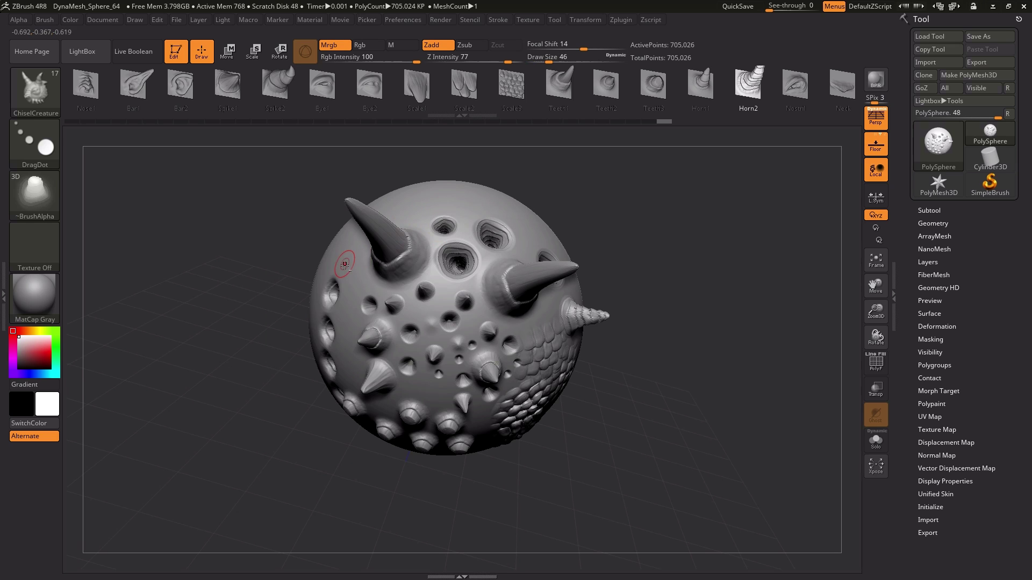
left_click_drag(341, 246, 418, 348)
mouse_move(645, 322)
left_mouse_down()
mouse_move(756, 306)
mouse_move(696, 315)
mouse_move(699, 324)
mouse_move(656, 341)
left_mouse_up()
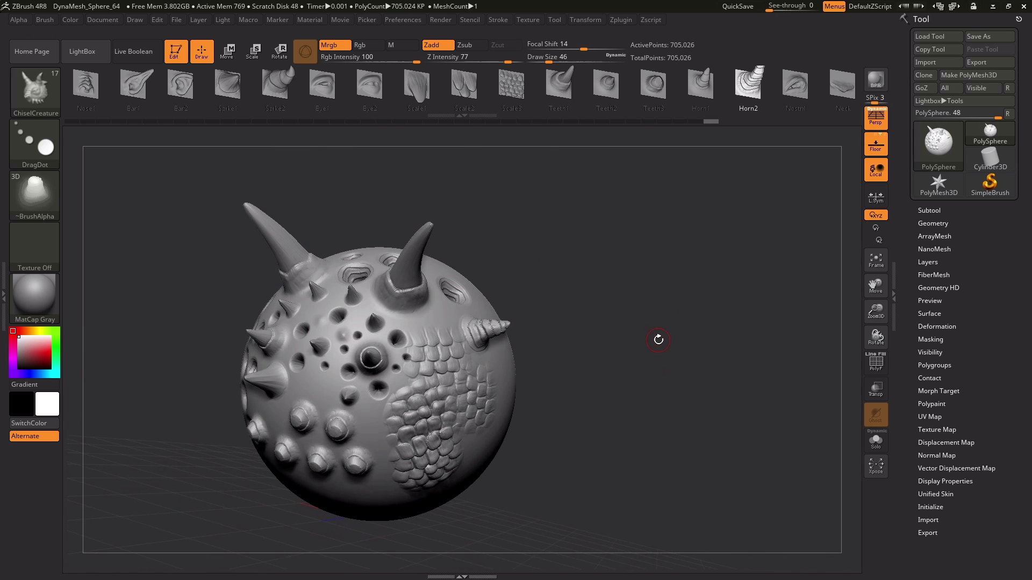
- Switch to the Chisel3D brush and try a Nose06 nose on the sphere, undoing the placement
key("b")
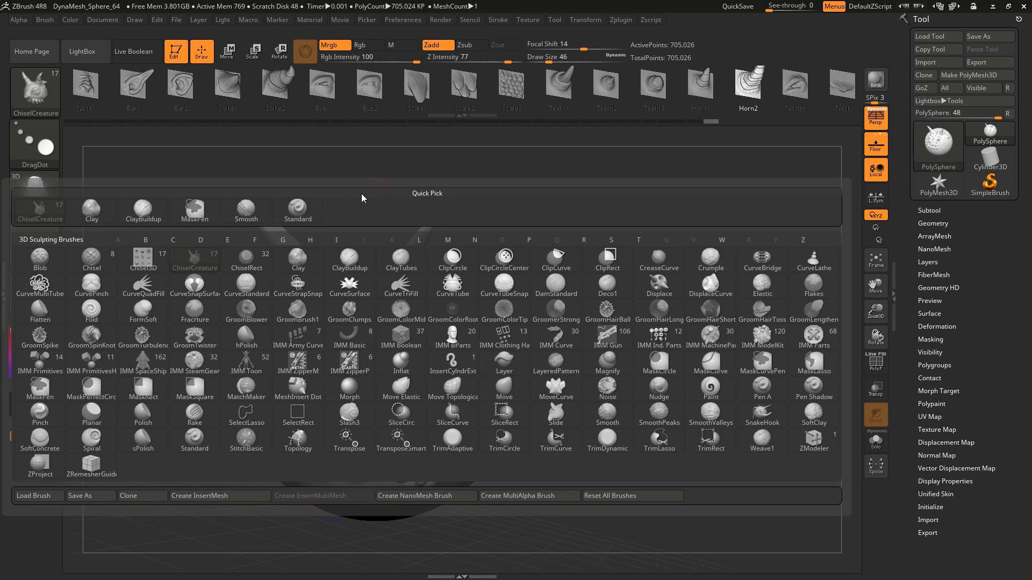
left_click(151, 258)
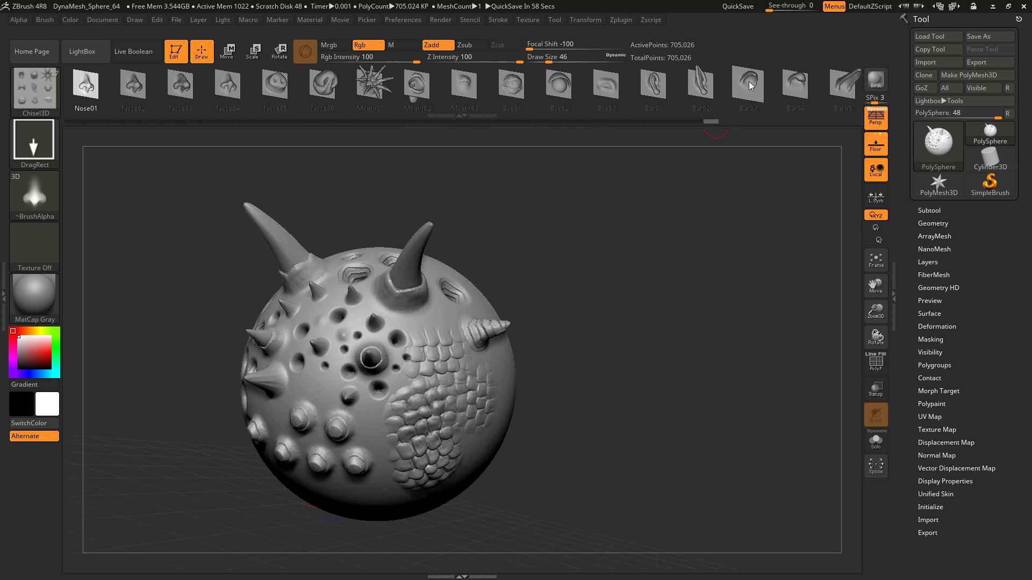
left_click(325, 88)
left_click_drag(430, 355, 456, 304)
mouse_move(542, 283)
left_mouse_down()
mouse_move(568, 303)
mouse_move(537, 282)
left_mouse_up()
key("ctrl+z")
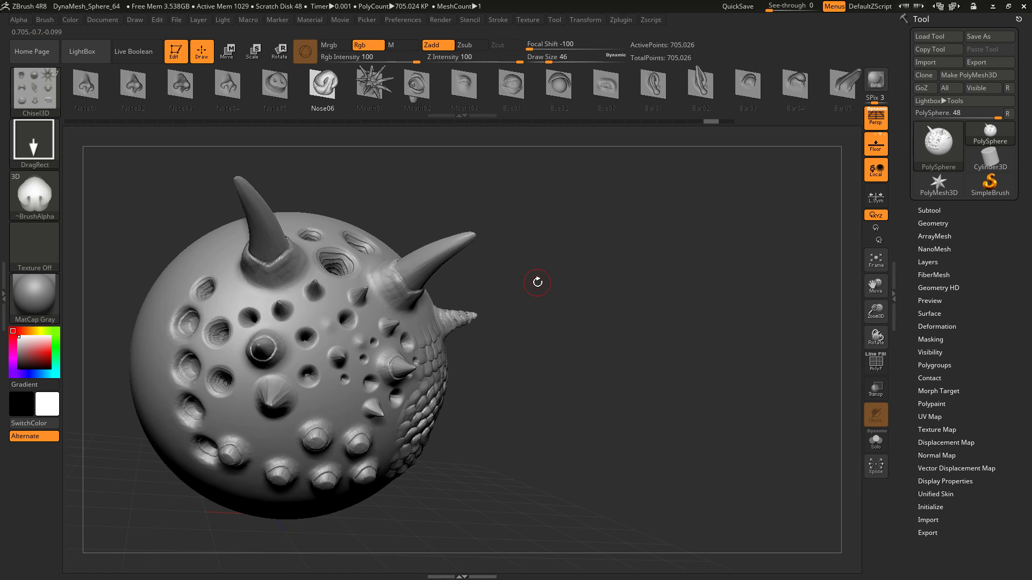
- Subdivide the sphere once more and add a Nose06 nose among the lower spikes and teeth
key("ctrl+d")
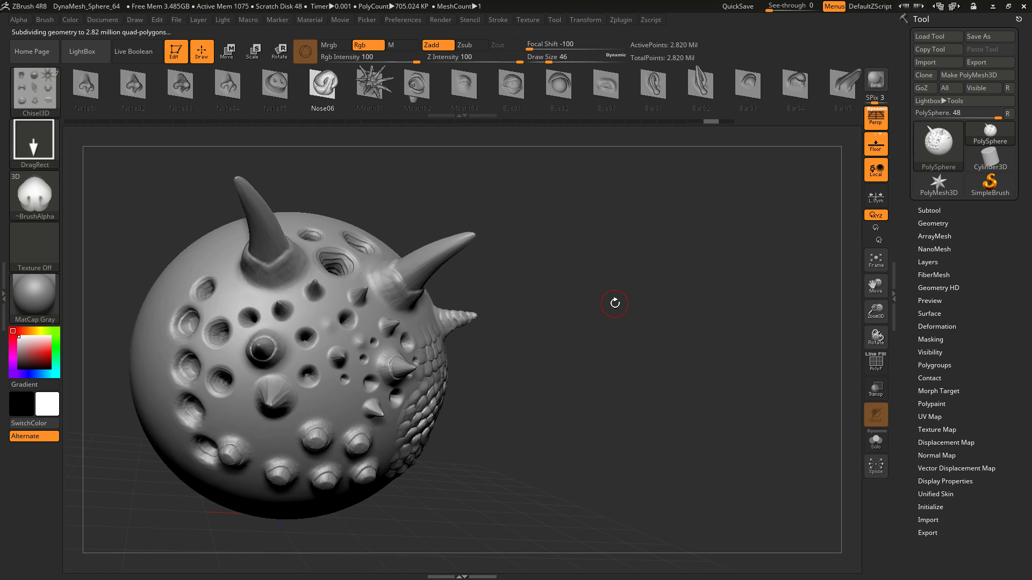
left_click_drag(614, 303, 585, 303)
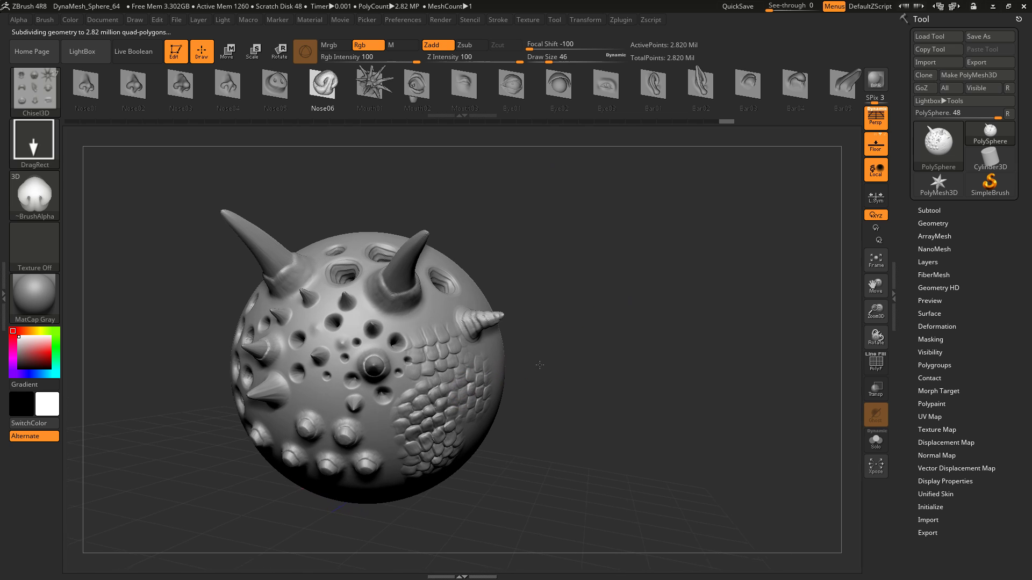
mouse_move(325, 406)
left_mouse_down()
mouse_move(333, 417)
mouse_move(320, 310)
mouse_move(303, 330)
mouse_move(320, 352)
left_mouse_up()
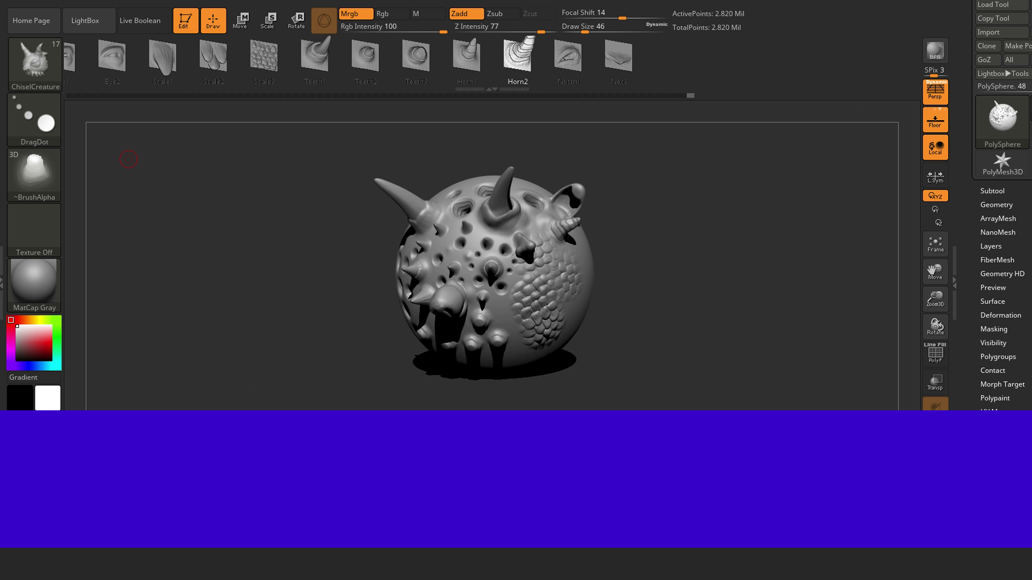